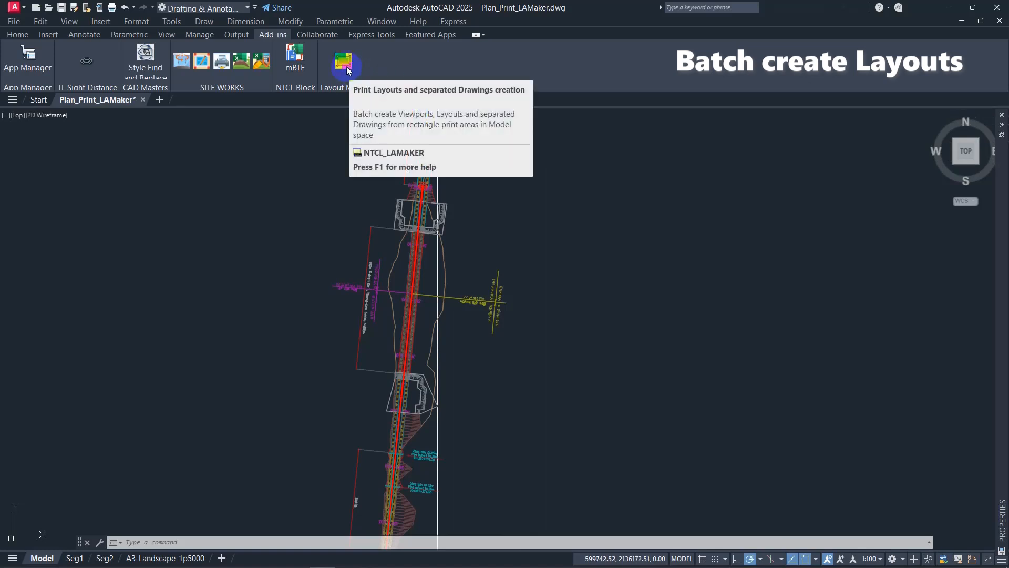
Launch the Layout Maker add-in and expand its interface to show the advanced settings.
left_click(345, 64)
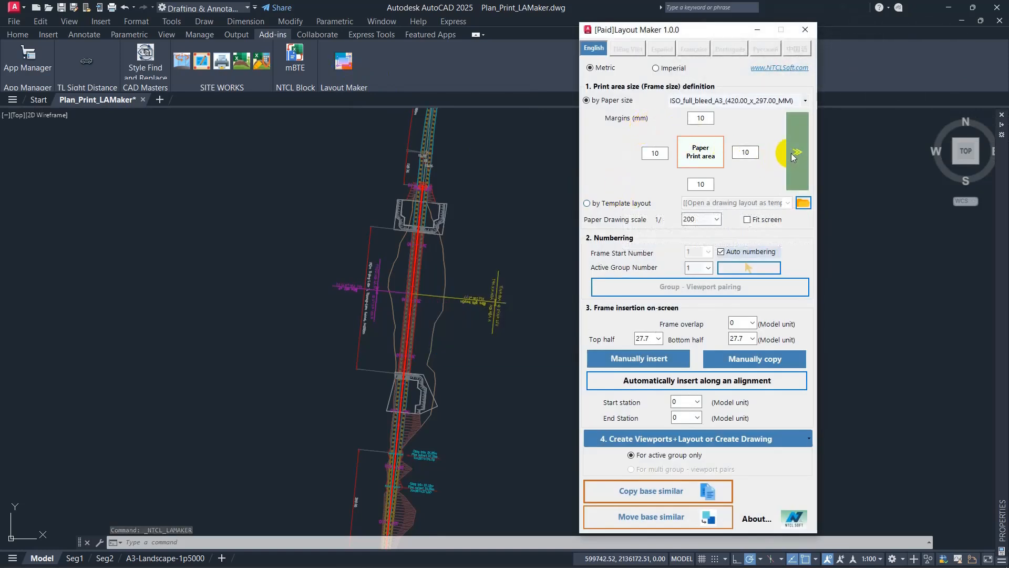
left_click(795, 154)
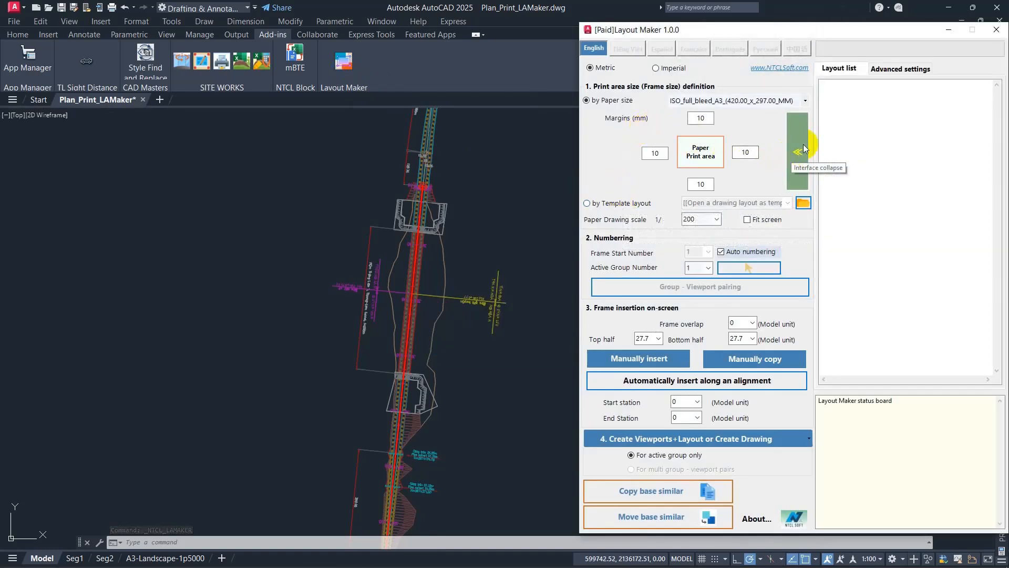
left_click(887, 74)
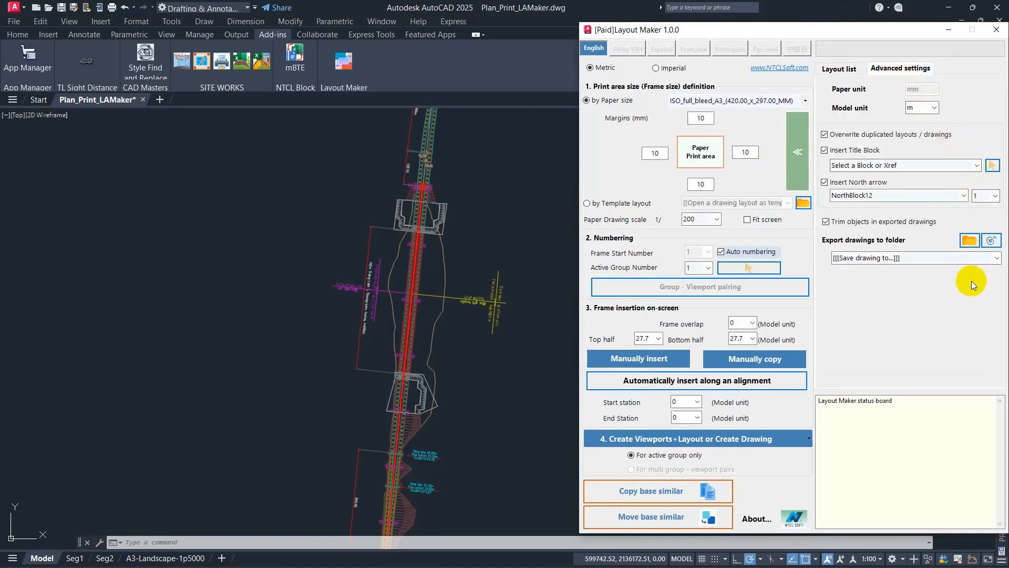
Define the frame size by template layout, loading a template drawing and choosing the A3-Landscape-1p5000 layout.
left_click(587, 203)
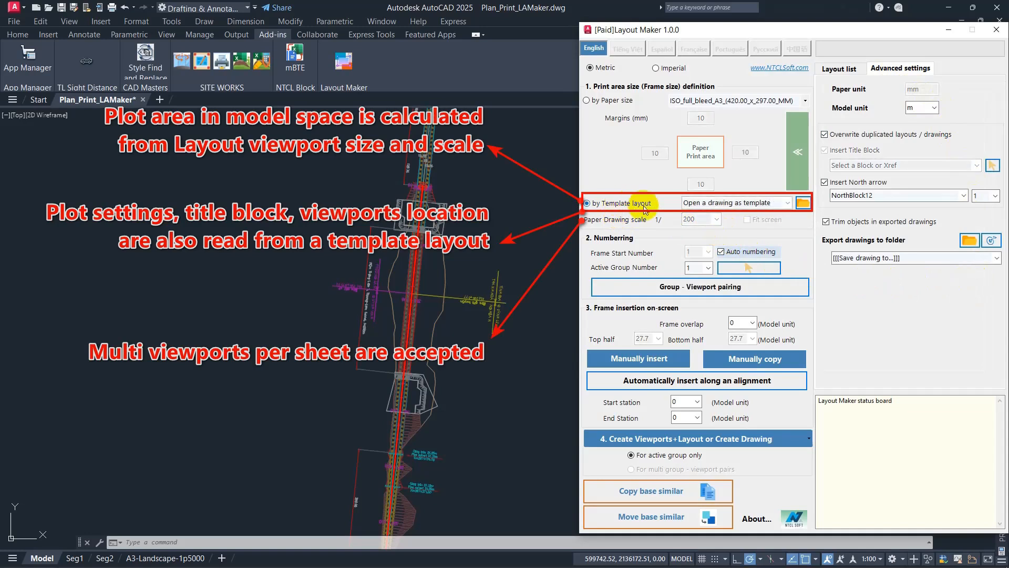
left_click(803, 203)
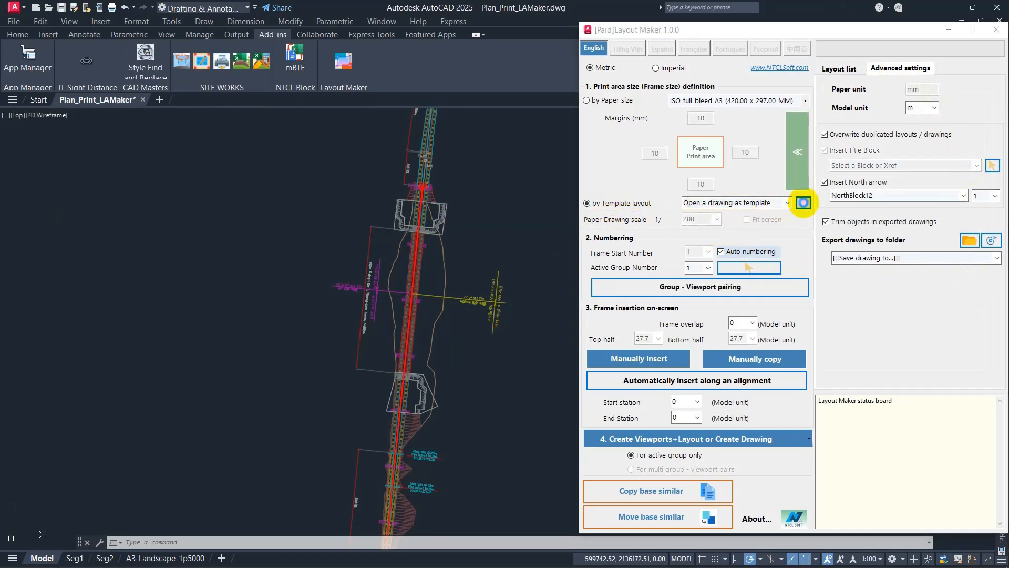
double_click(715, 156)
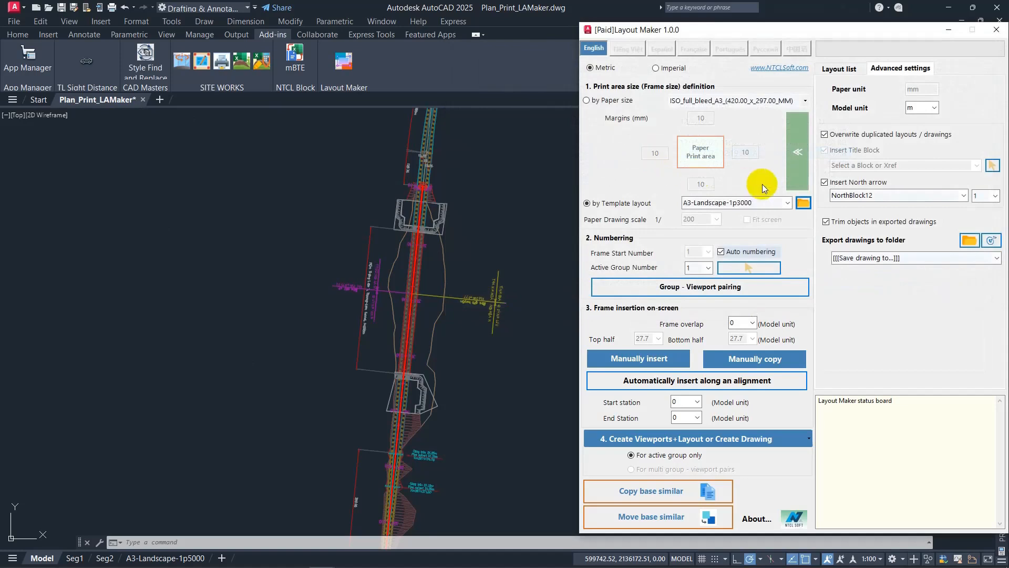
left_click(789, 204)
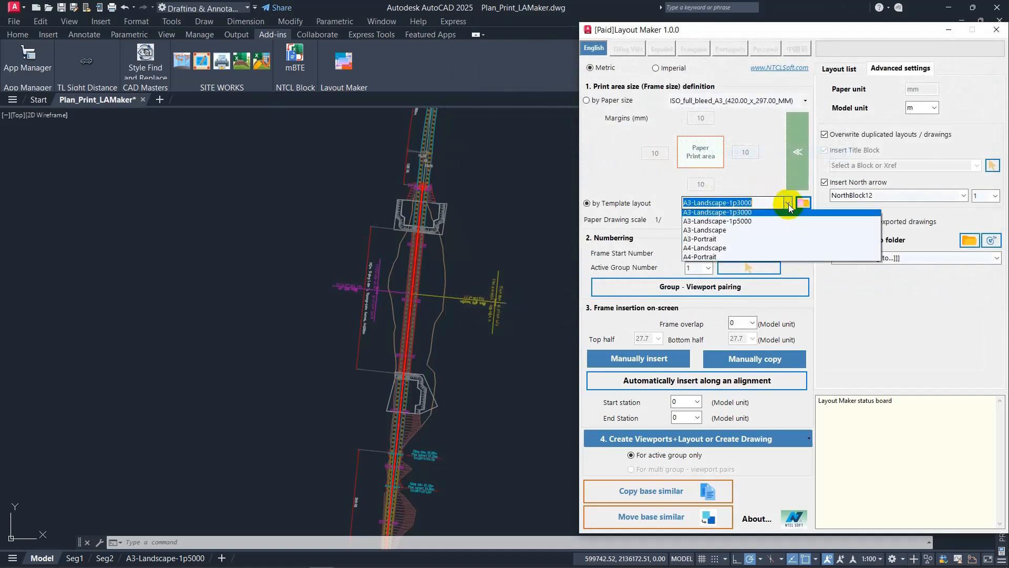
left_click(784, 220)
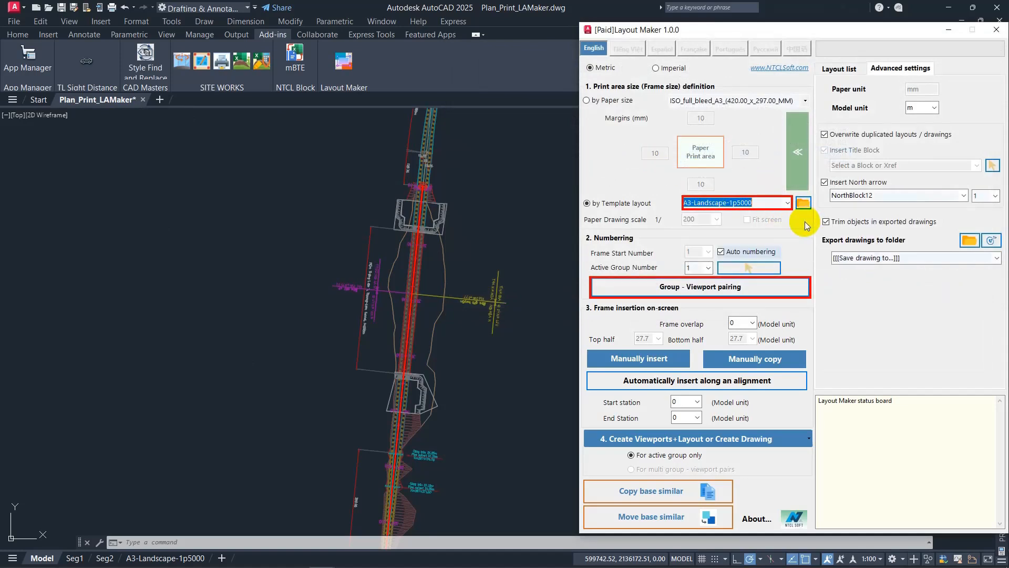
Pair frame groups 1, 2 and 3 with the template's upper, middle and lower viewports, and return to model space.
left_click(742, 290)
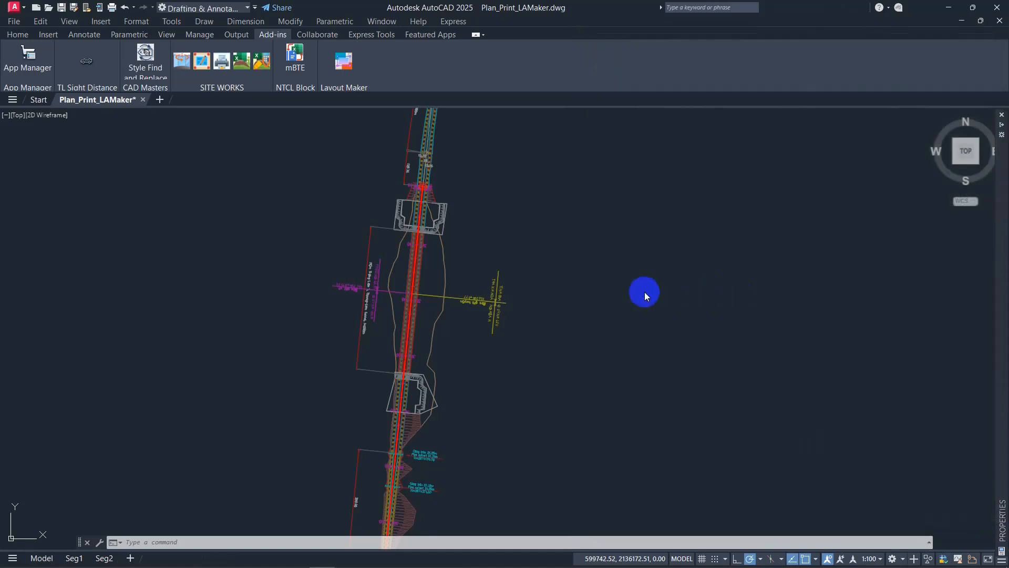
left_click(513, 292)
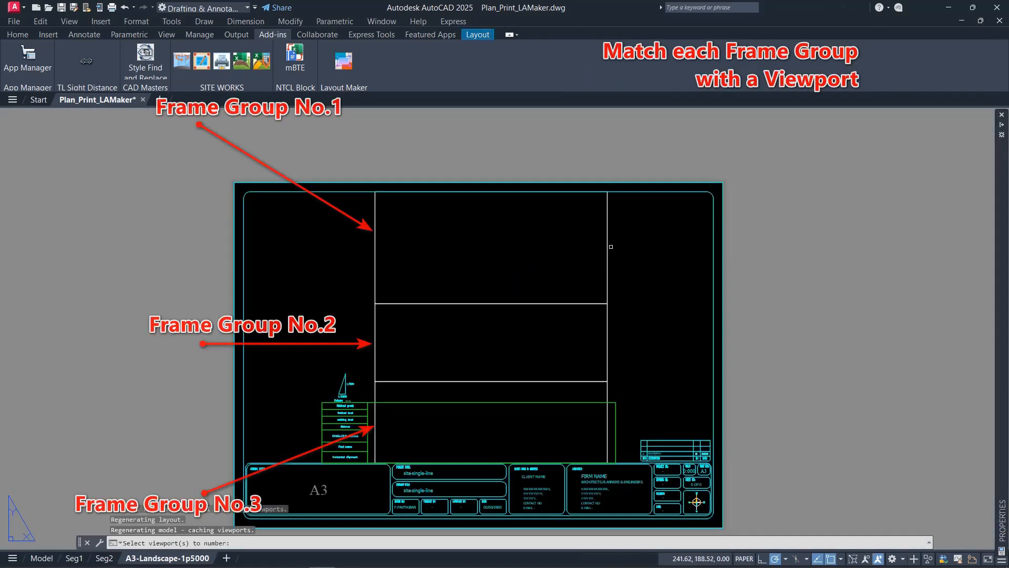
left_click(608, 252)
left_click(608, 342)
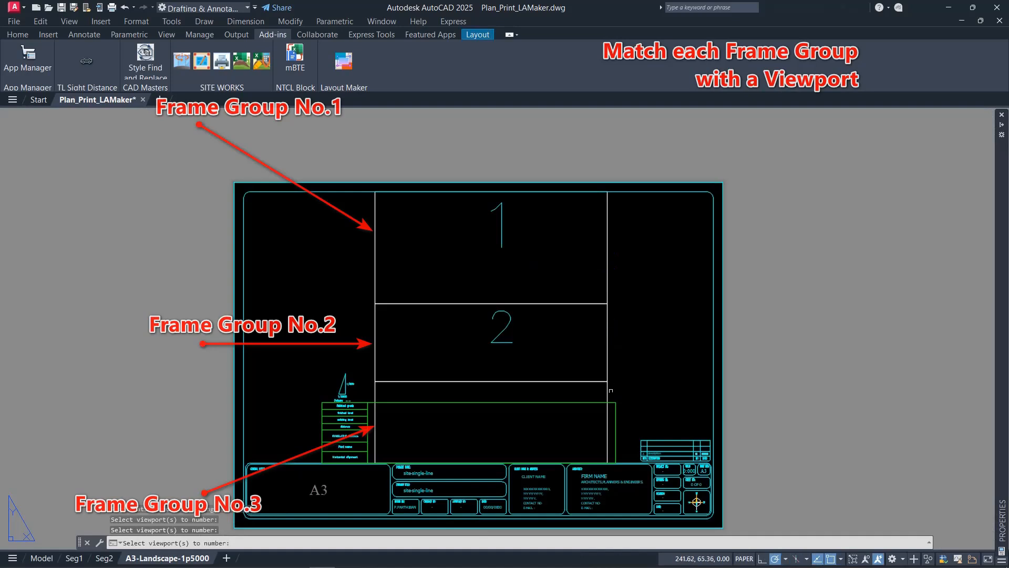
left_click(608, 393)
key("Return")
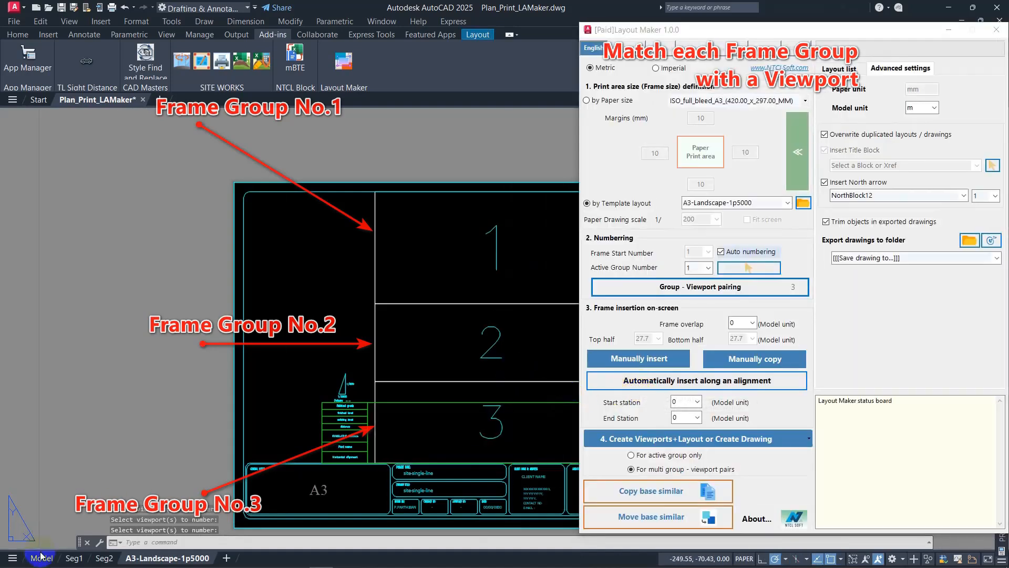
left_click(41, 556)
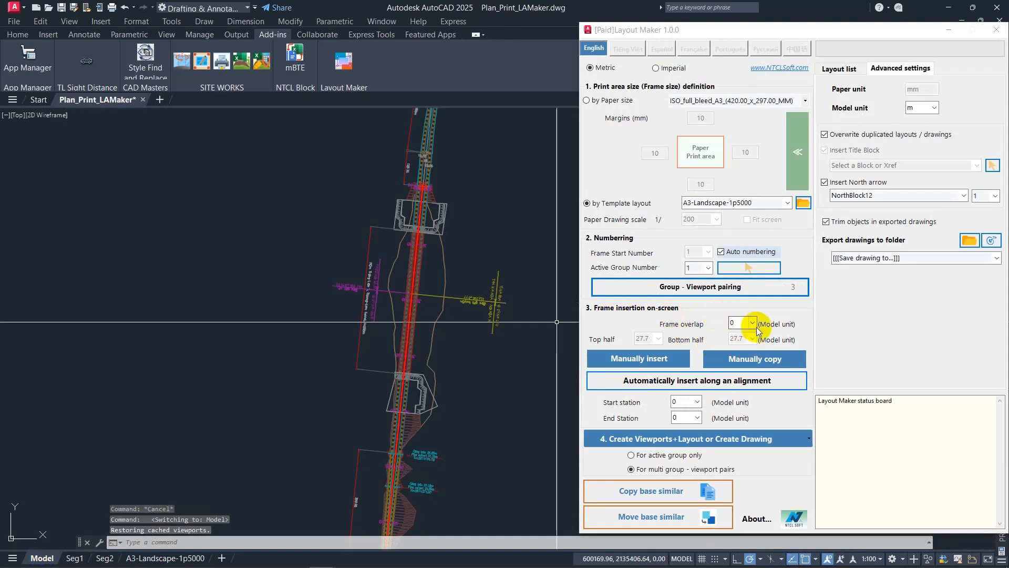
Automatically insert group 1 frames along the red road alignment in plan, with a frame overlap of 50 model units.
left_click(707, 267)
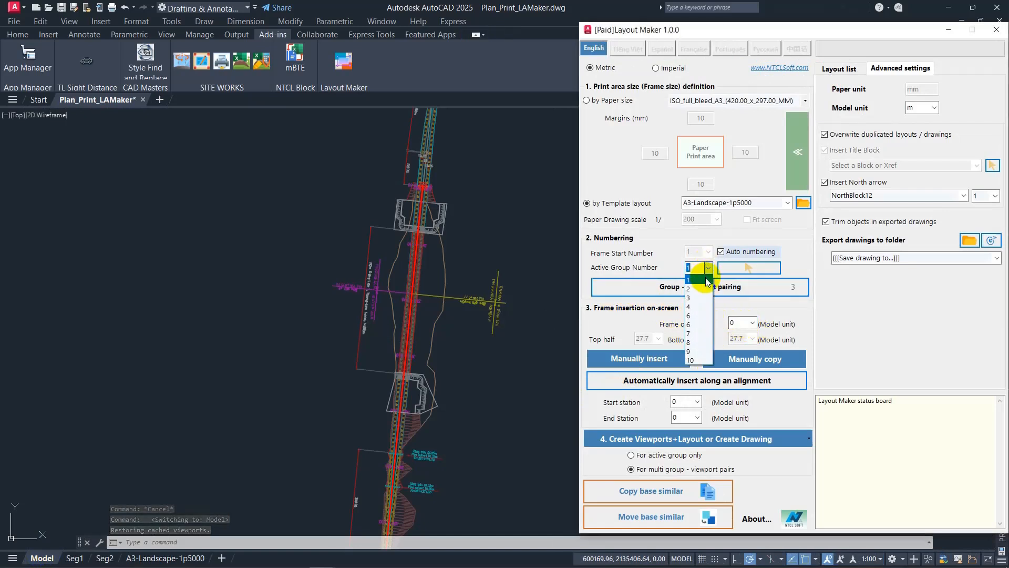
left_click(704, 279)
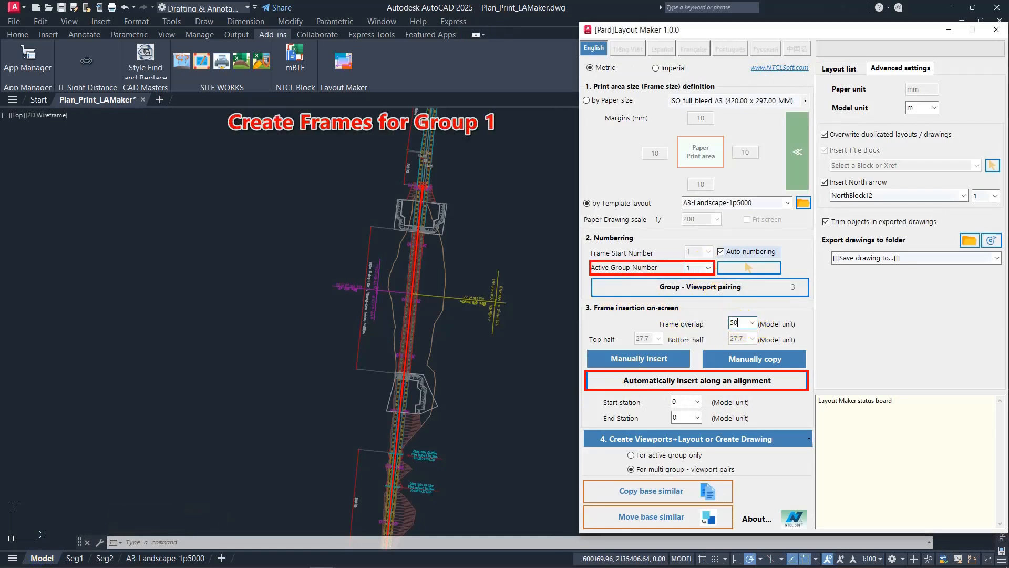
left_click(728, 381)
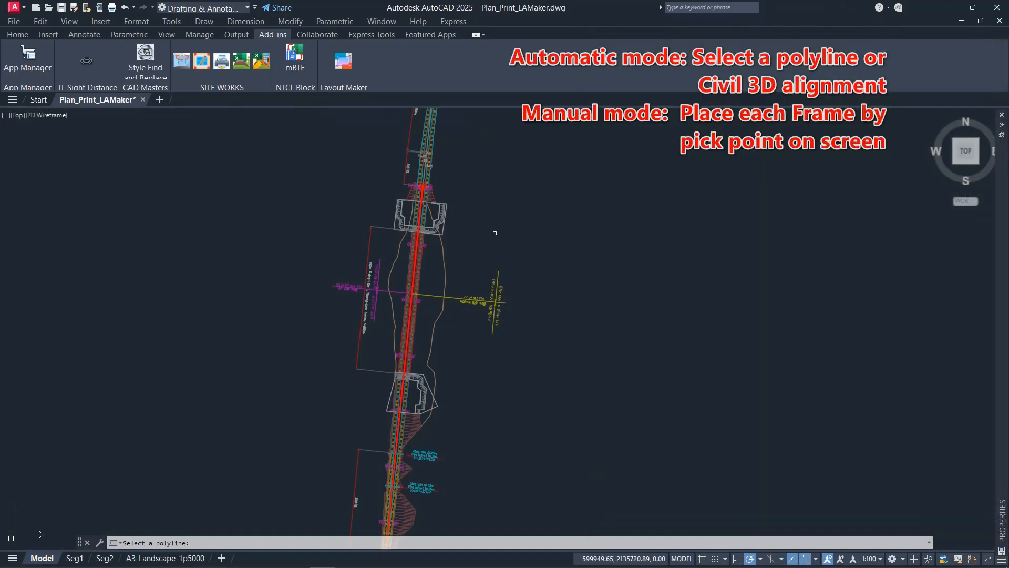
scroll(422, 196, "up", 5)
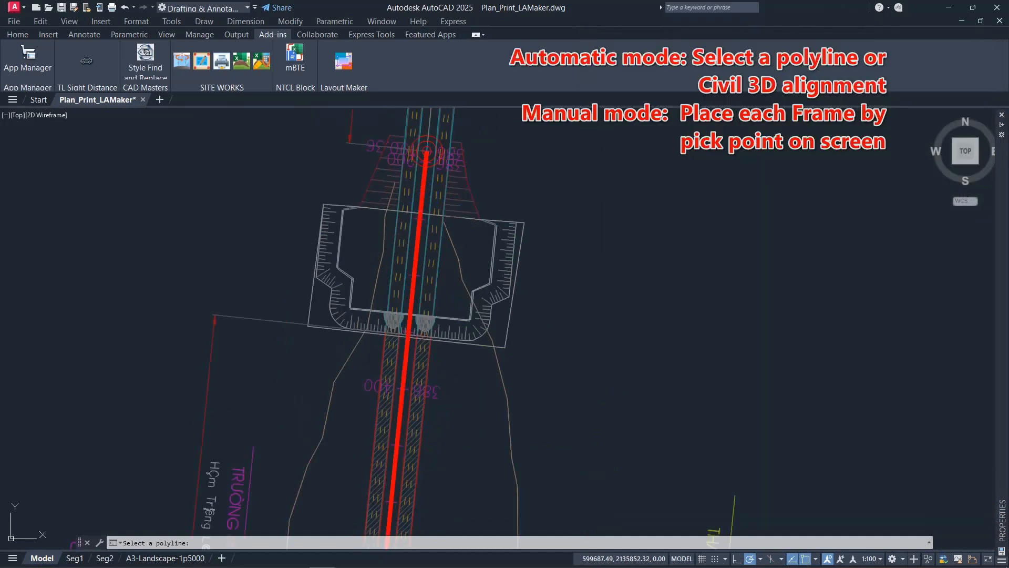
left_click(426, 151)
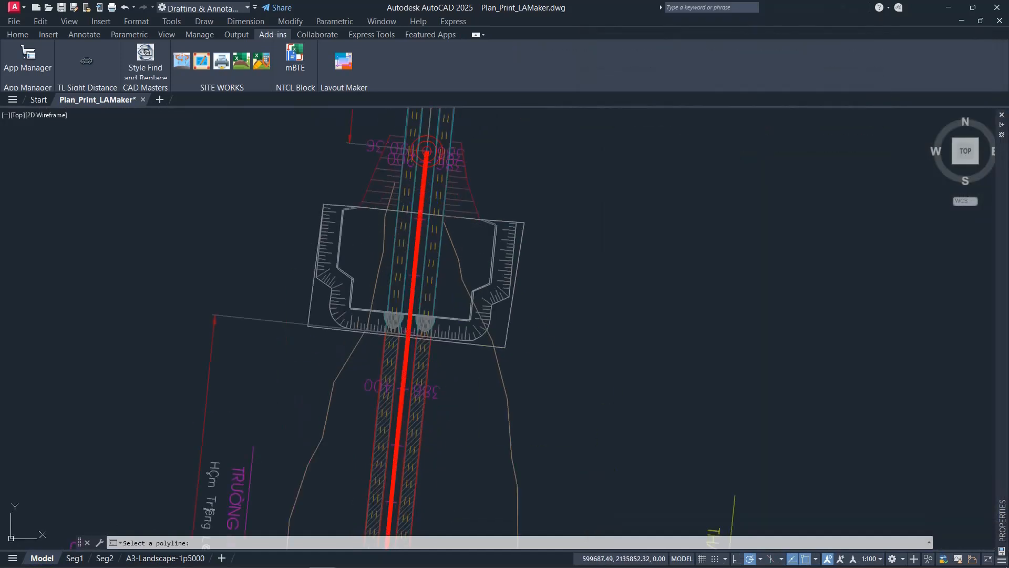
Measure the overlap distance along the alignment between the first two plan frames and read the result in the command history.
scroll(382, 234, "up", 5)
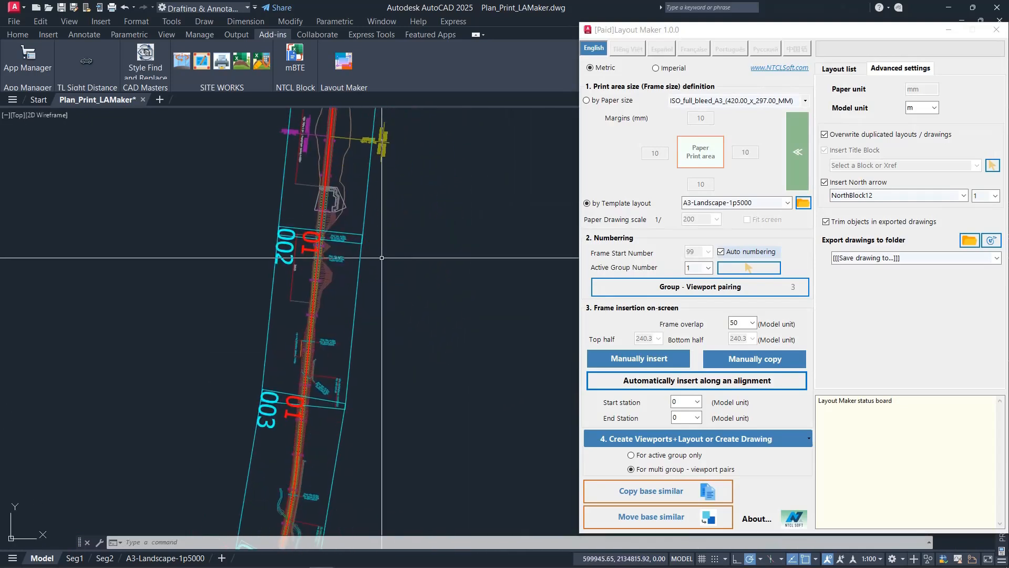
type("di")
key("Return")
scroll(326, 227, "up", 9)
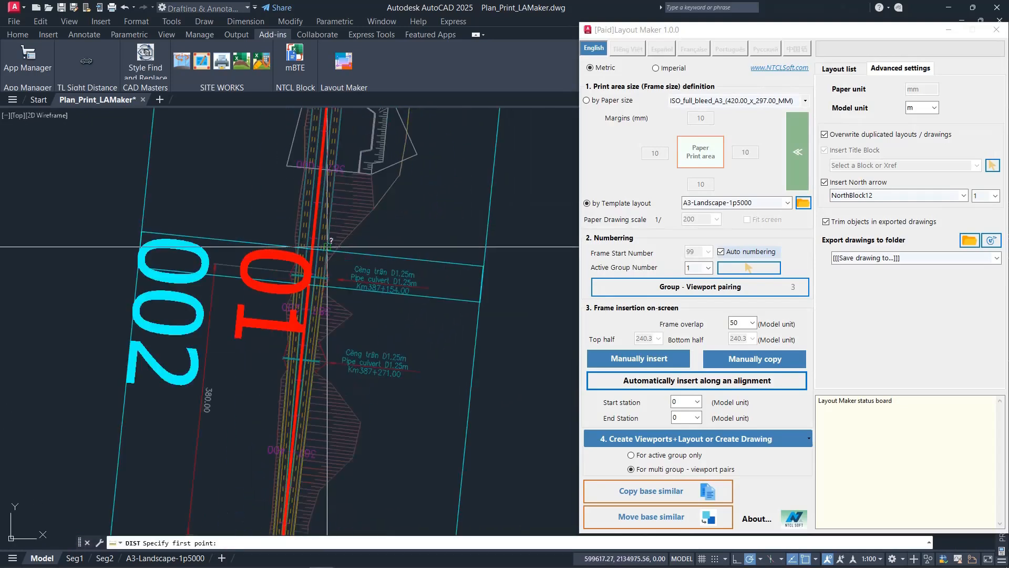
left_click(291, 254)
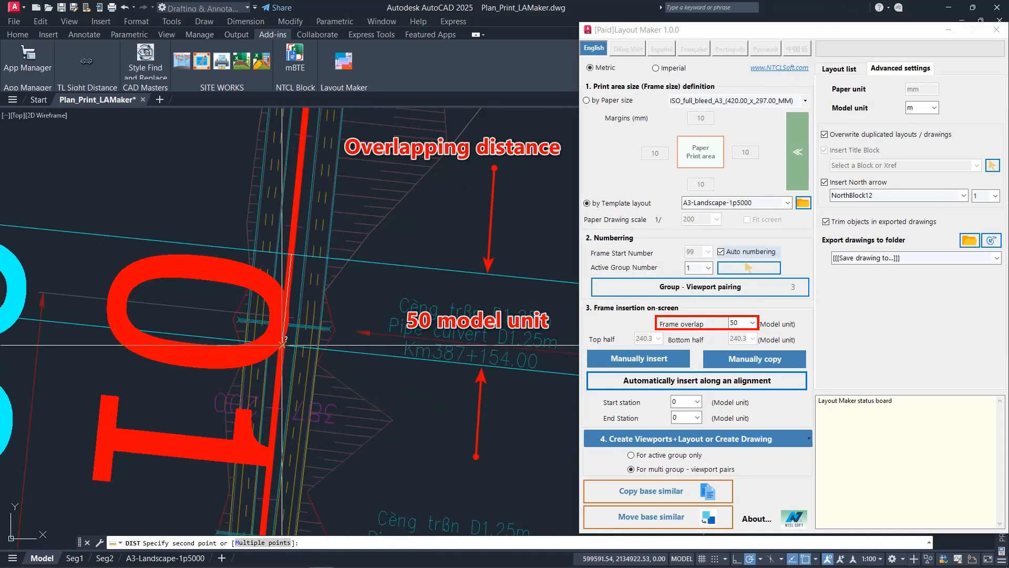
left_click(283, 346)
key("F2")
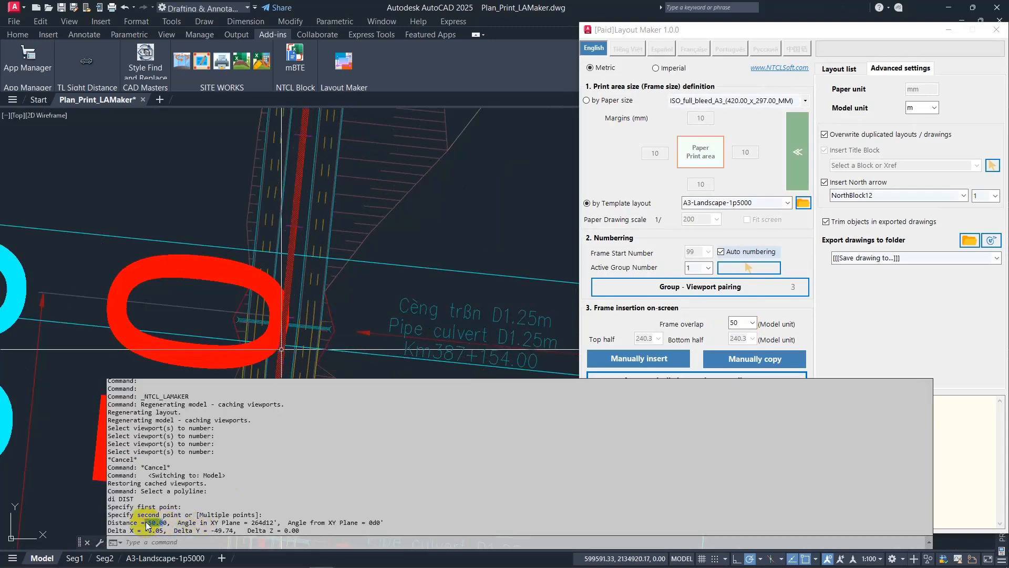
Set the active group number to 2 and automatically insert its frames along the red baseline of the longitudinal profile.
scroll(401, 273, "down", 9)
scroll(389, 284, "down", 8)
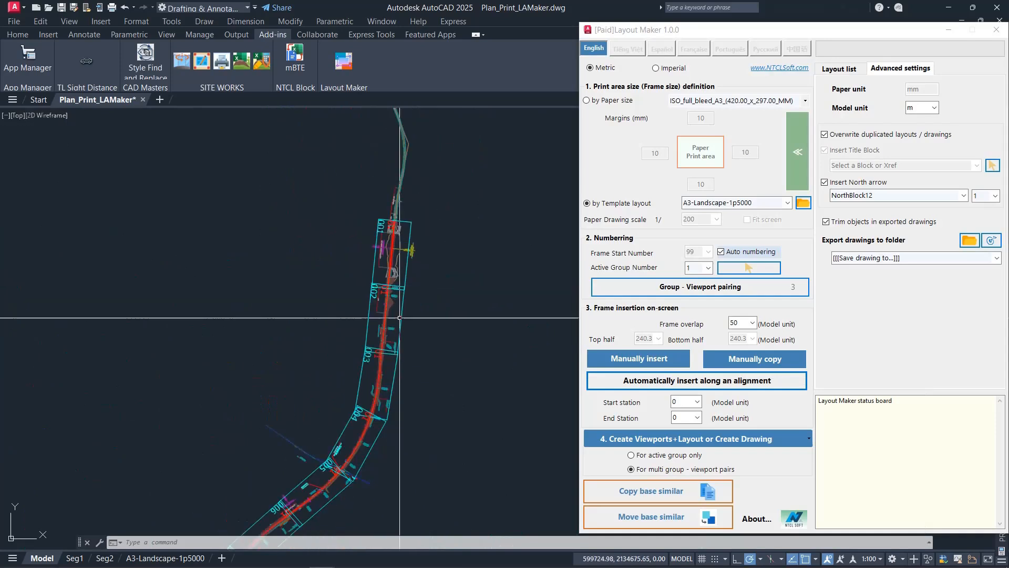
left_click(708, 267)
left_click(707, 288)
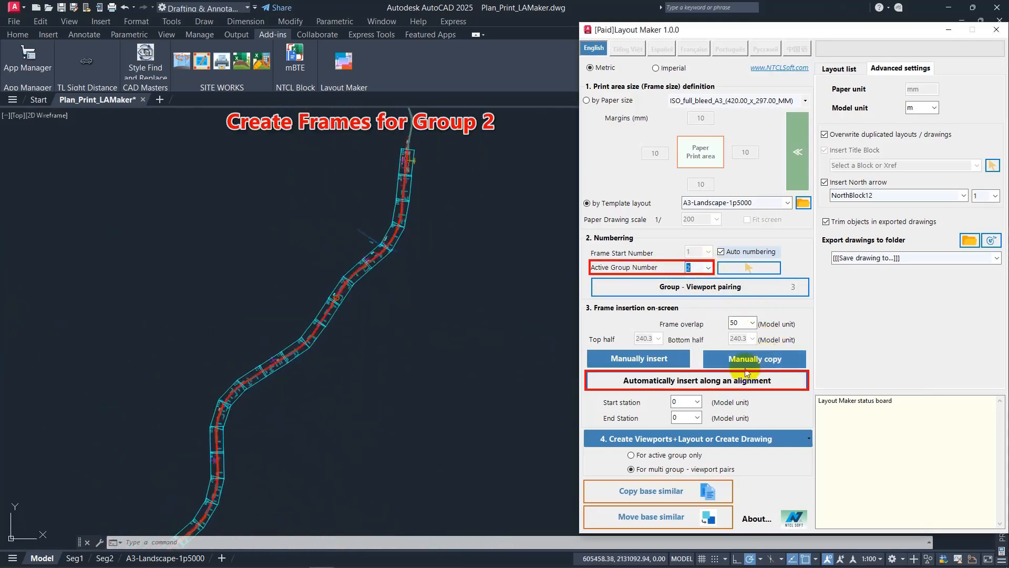
scroll(284, 330, "down", 7)
middle_click_drag(361, 358, 38, 281)
middle_click_drag(451, 401, 448, 333)
scroll(327, 402, "up", 6)
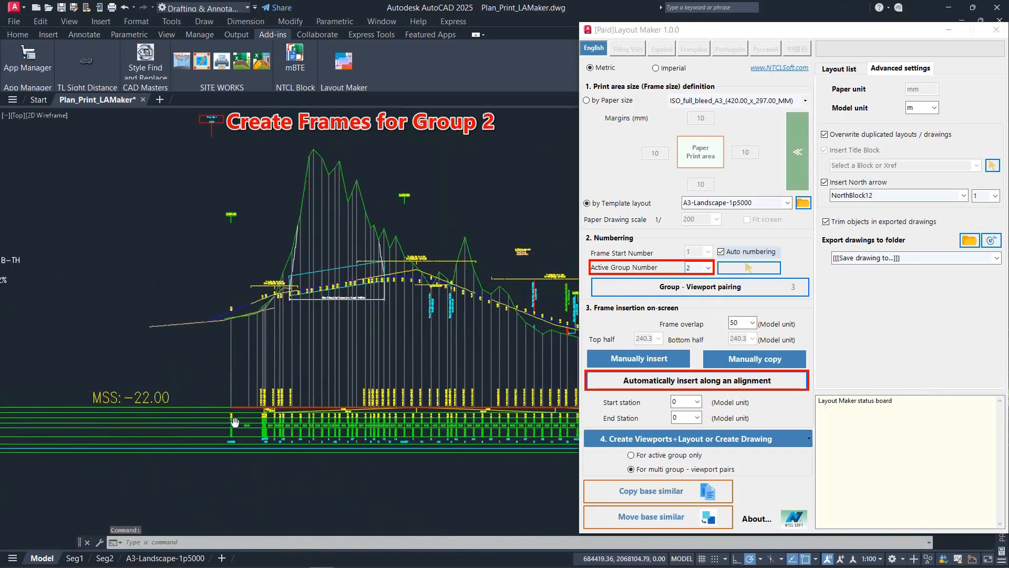
left_click(697, 380)
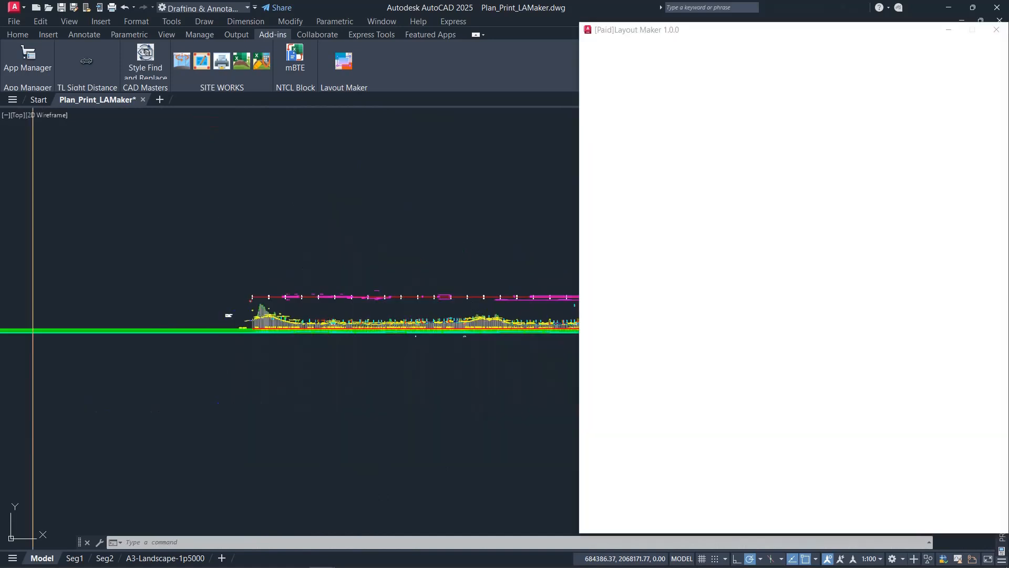
left_click(263, 409)
Select the entire group 2 frame set and move it straight up about 394 units over the profile.
scroll(465, 326, "up", 7)
scroll(417, 354, "up", 4)
middle_click_drag(363, 372, 499, 353)
left_click(771, 271)
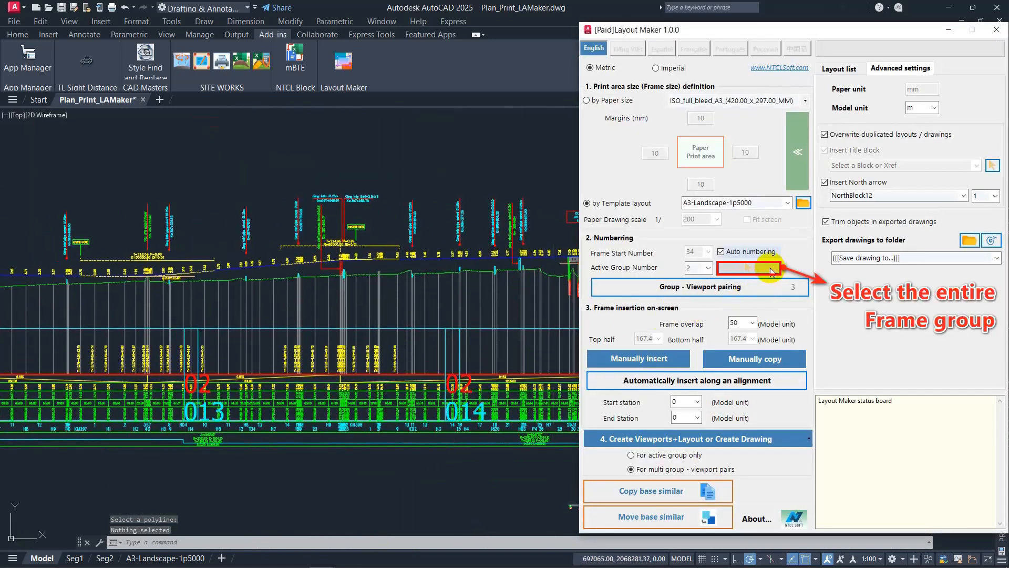
left_click(519, 380)
key("Return")
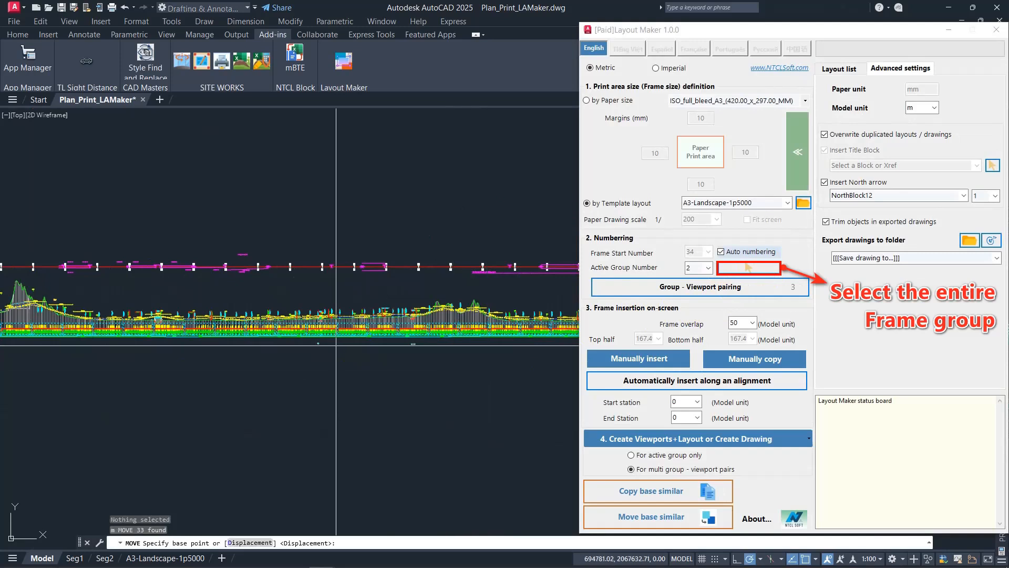
scroll(373, 315, "up", 4)
left_click(370, 272)
scroll(370, 272, "up", 5)
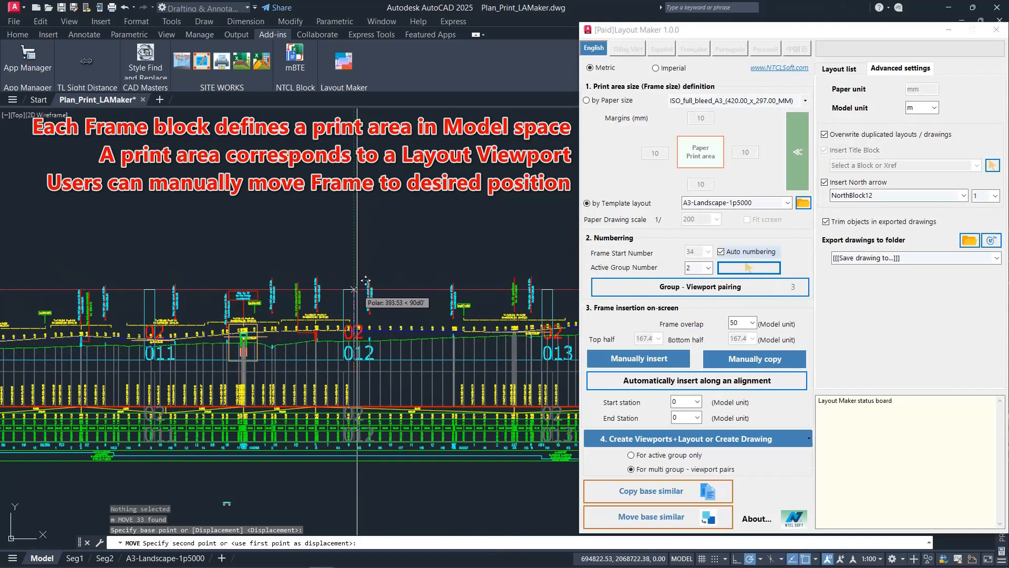
left_click(367, 279)
Move group 2 frames 001 and 002 further up to cover the higher start of the profile.
scroll(563, 295, "down", 5)
scroll(142, 352, "up", 4)
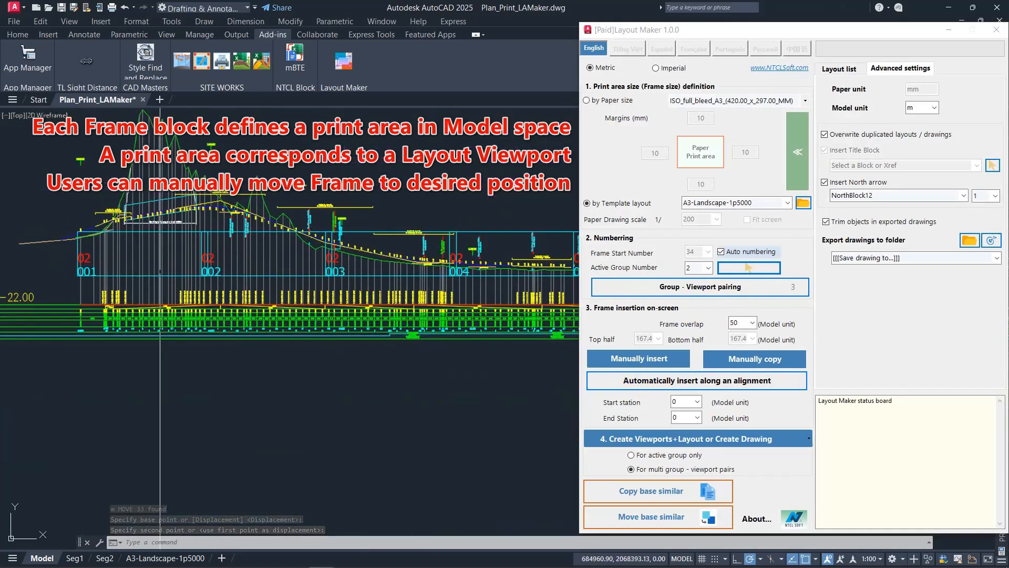
left_click(183, 232)
key("space")
left_click(382, 202)
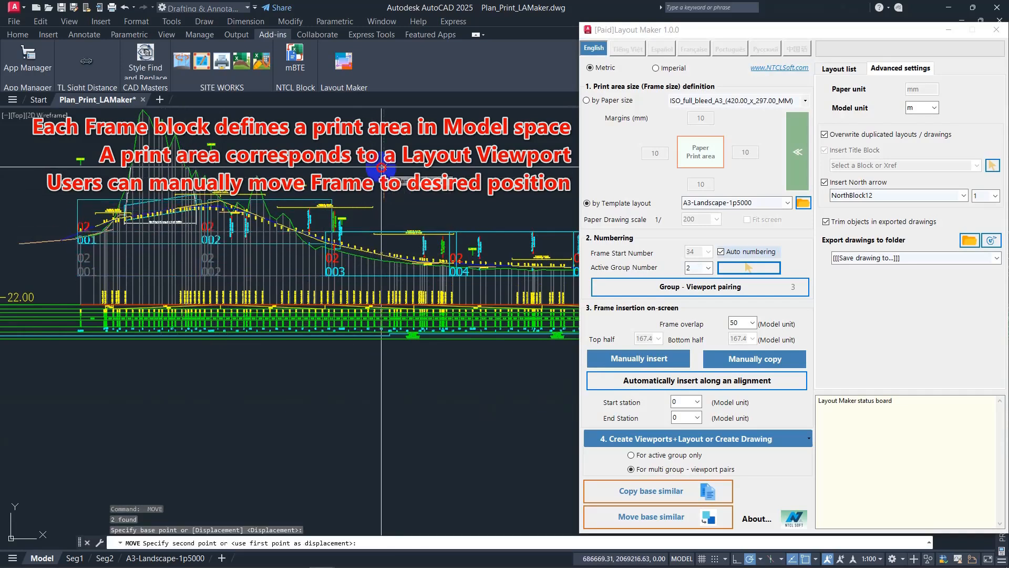
left_click(381, 167)
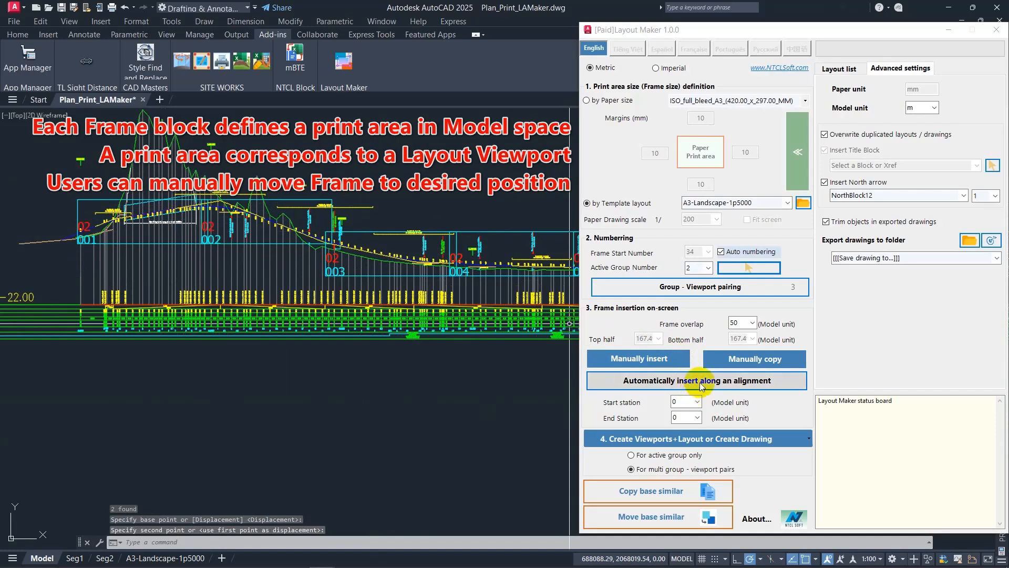
Set the active group number to 3 and automatically insert its frames along the longitudinal profile.
left_click(708, 268)
left_click(699, 295)
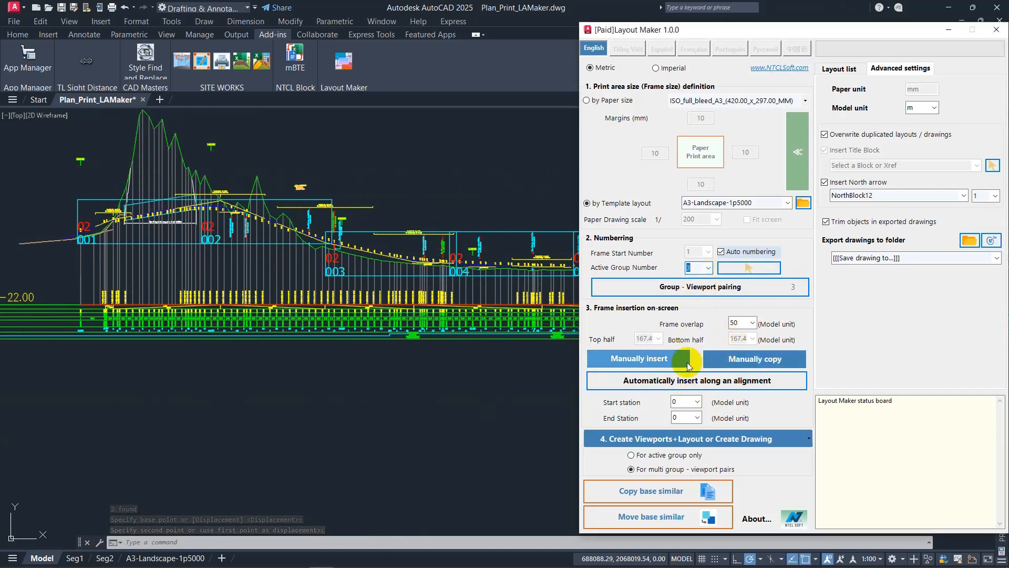
left_click(687, 379)
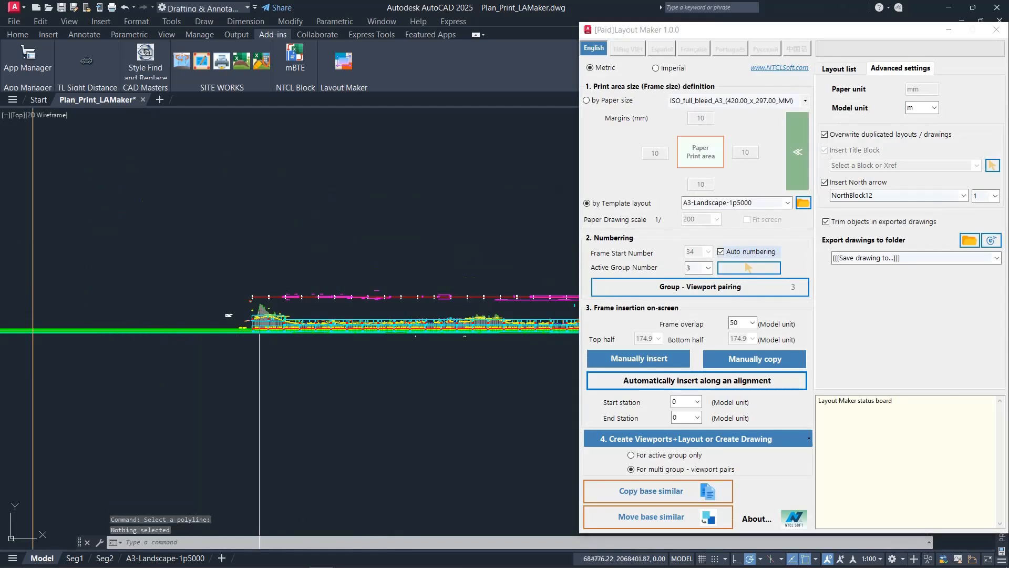
Select the entire group 3 frame set and move it straight down to the lowest line of the profile data table.
scroll(261, 322, "up", 8)
left_click(748, 268)
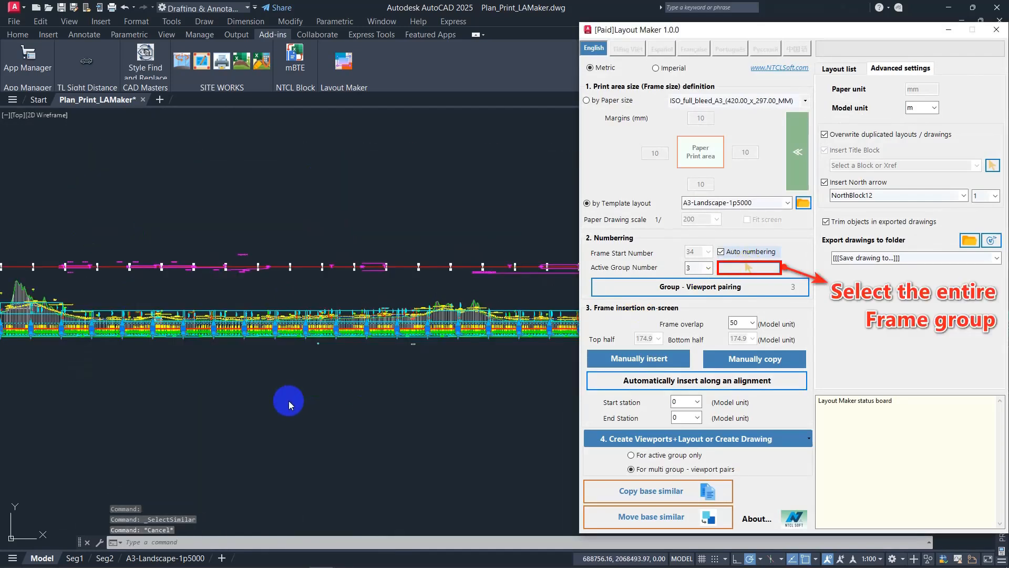
type("m")
key("Return")
middle_click_drag(321, 384, 513, 381)
scroll(204, 337, "up", 12)
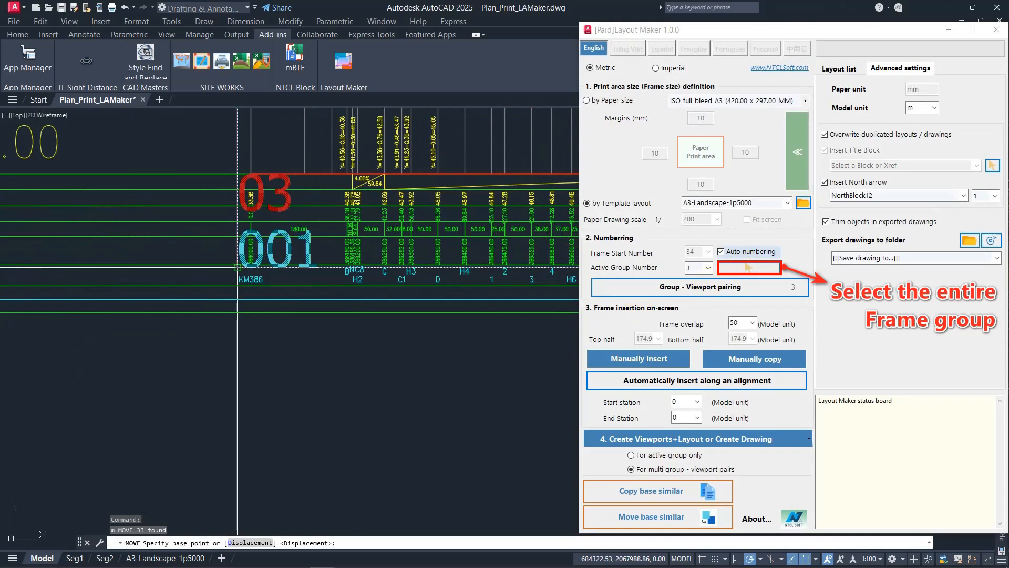
left_click(237, 267)
left_click(237, 313)
scroll(163, 343, "down", 5)
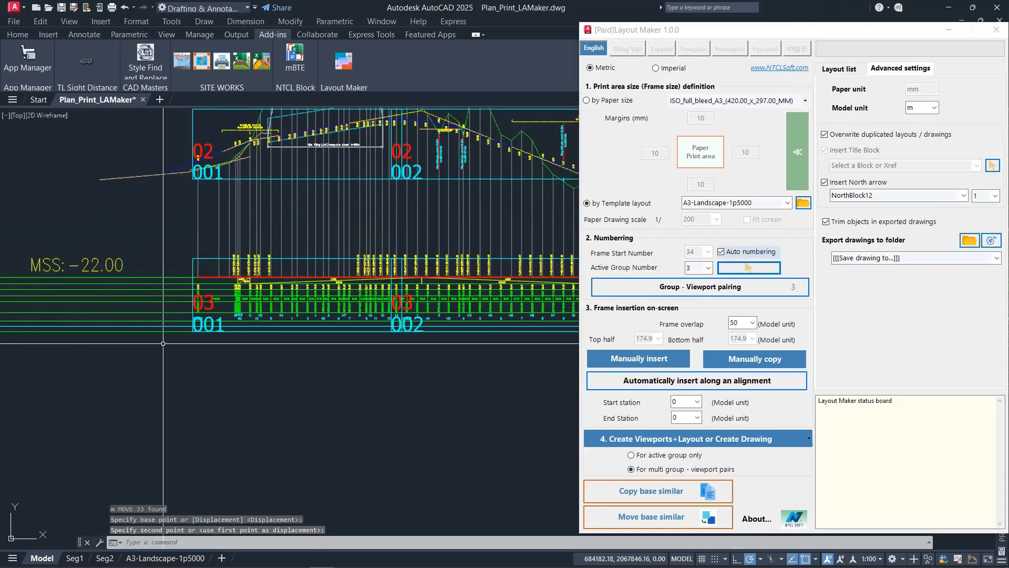
middle_click_drag(287, 280, 164, 314)
scroll(164, 314, "down", 2)
middle_click_drag(447, 338, 268, 339)
Assign the NorthBlock12 north arrow to group 1 frames and create one layout per frame set.
left_click(852, 184)
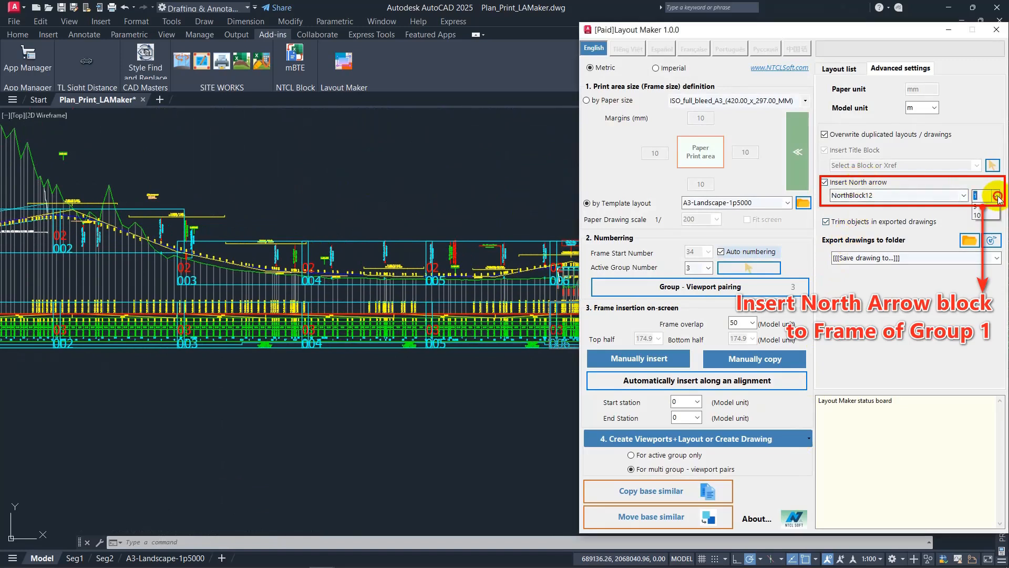
left_click(994, 209)
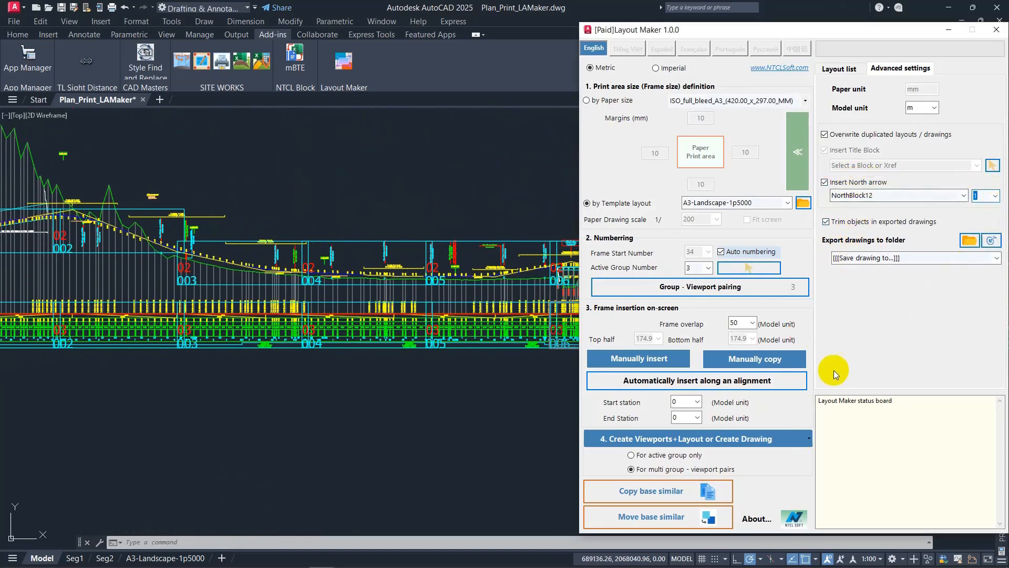
left_click(807, 439)
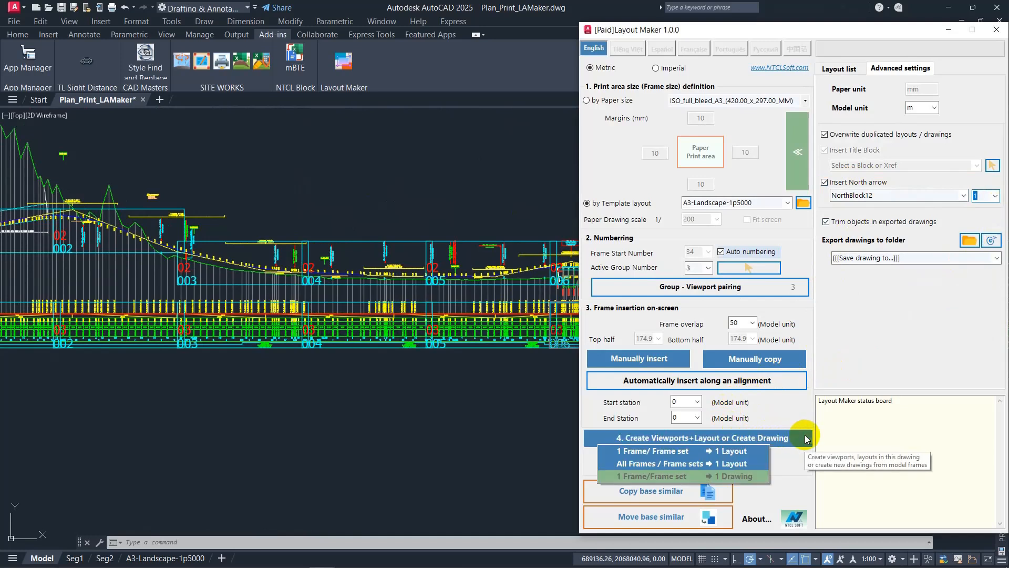
left_click(747, 452)
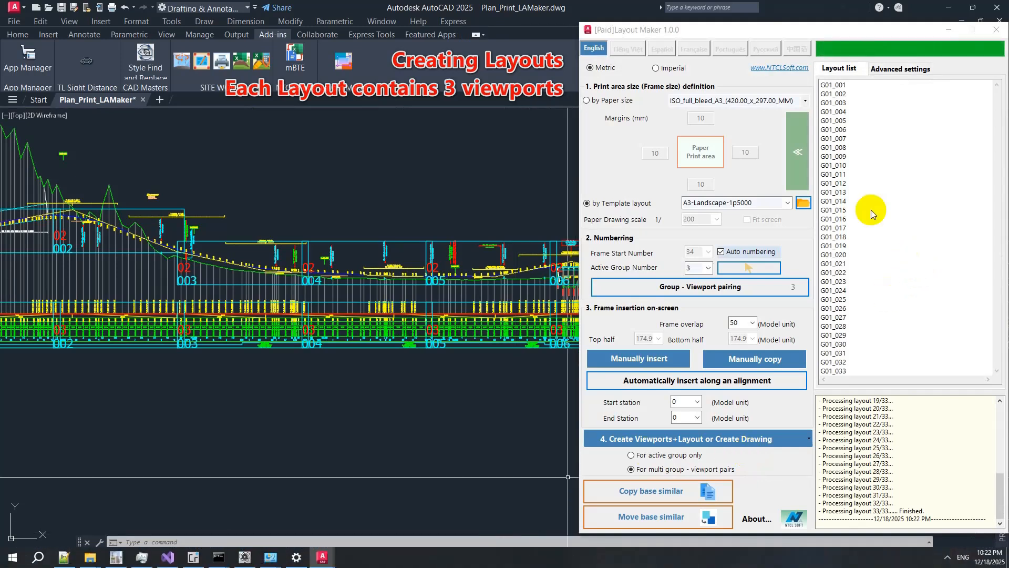
Open layout G01_002 and inspect its three viewports, north arrow and title block.
left_click(857, 95)
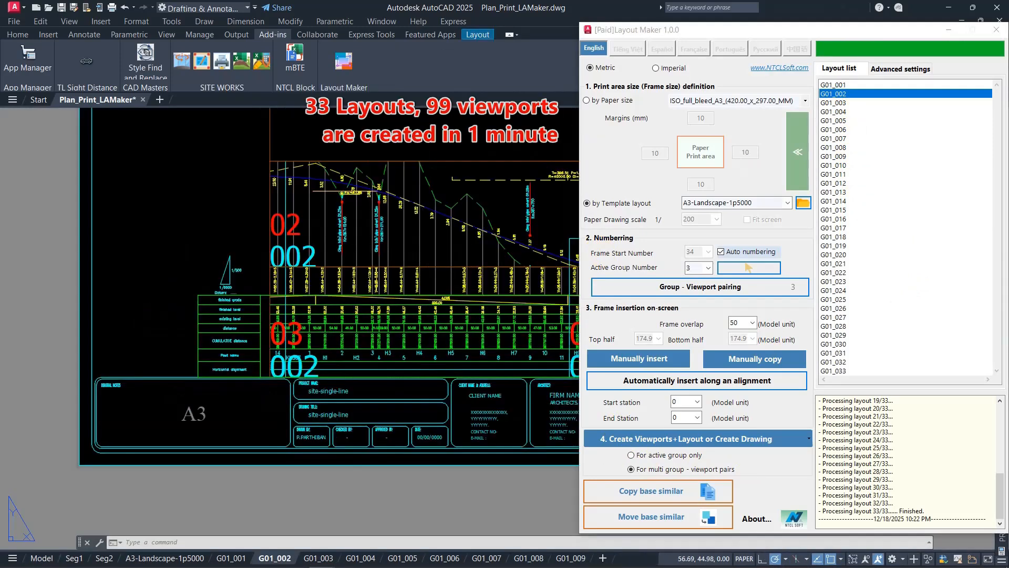
middle_click_drag(443, 230, 343, 303)
scroll(402, 258, "down", 2)
scroll(365, 257, "up", 2)
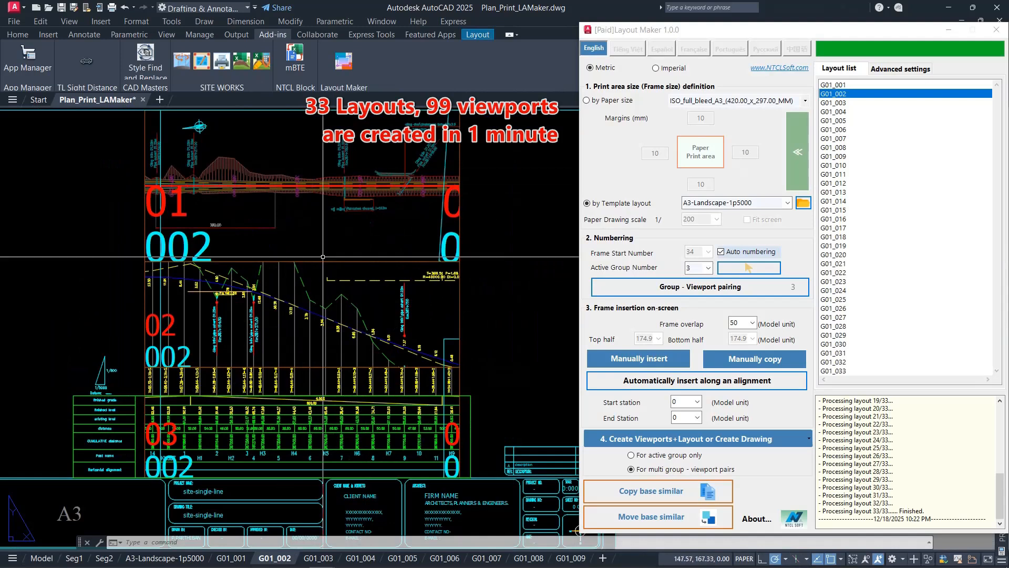
middle_click_drag(194, 124, 215, 206)
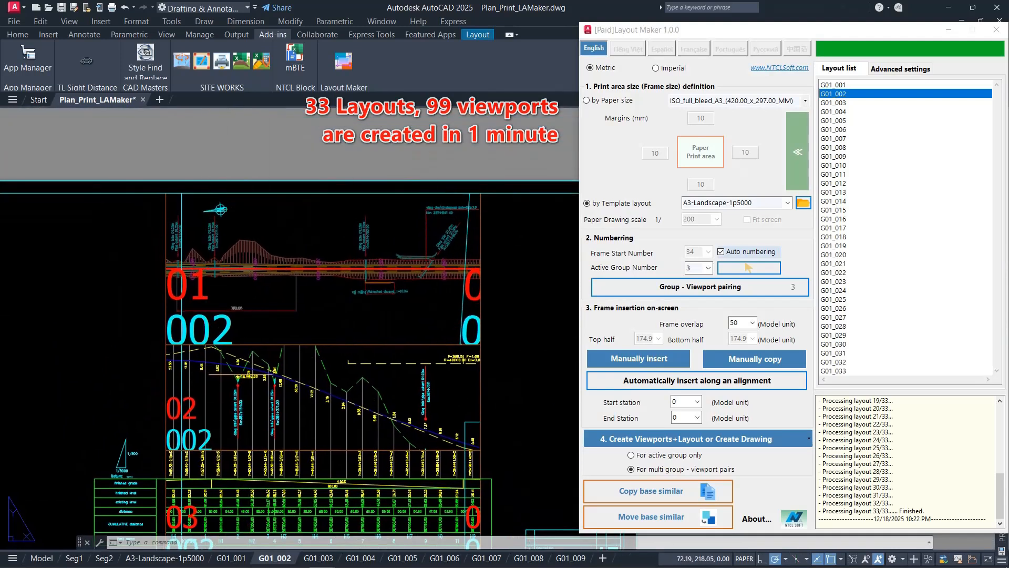
middle_click_drag(513, 423, 457, 308)
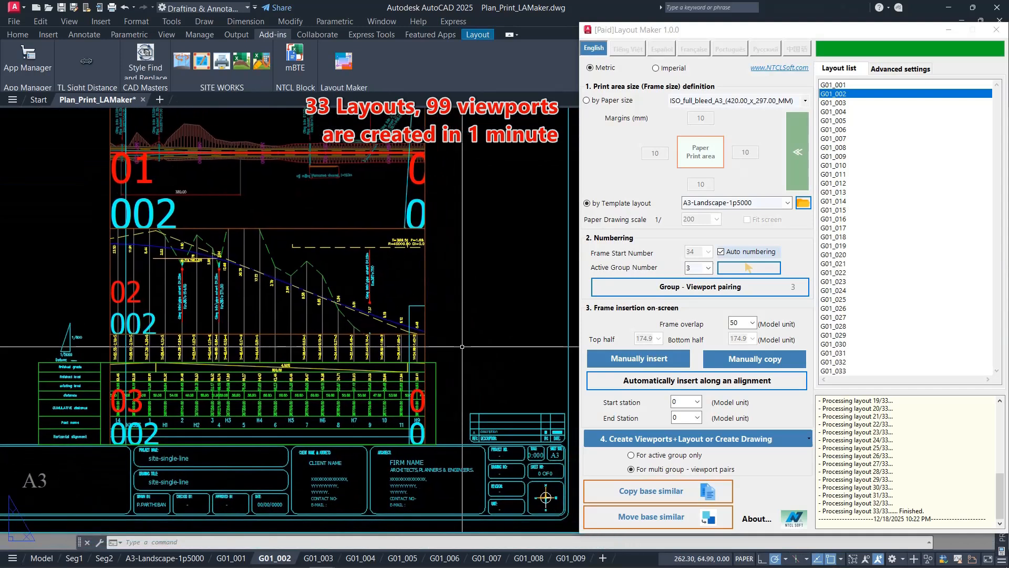
Switch to layout G01_005 and check its viewports and overall sheet arrangement.
key("ctrl+Page_Down")
key("ctrl+Page_Down")
key("ctrl+Page_Down")
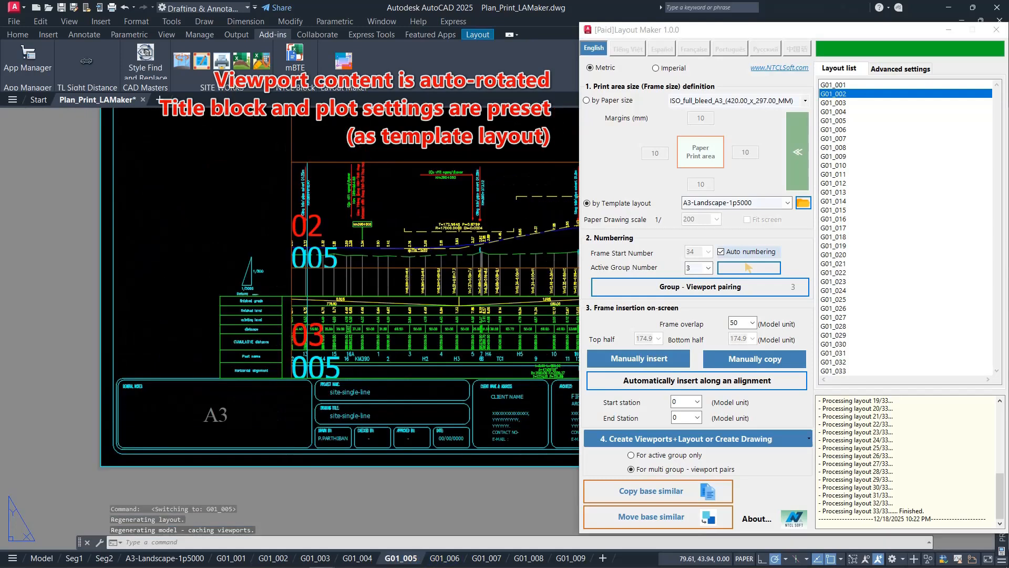
middle_click_drag(447, 305, 342, 384)
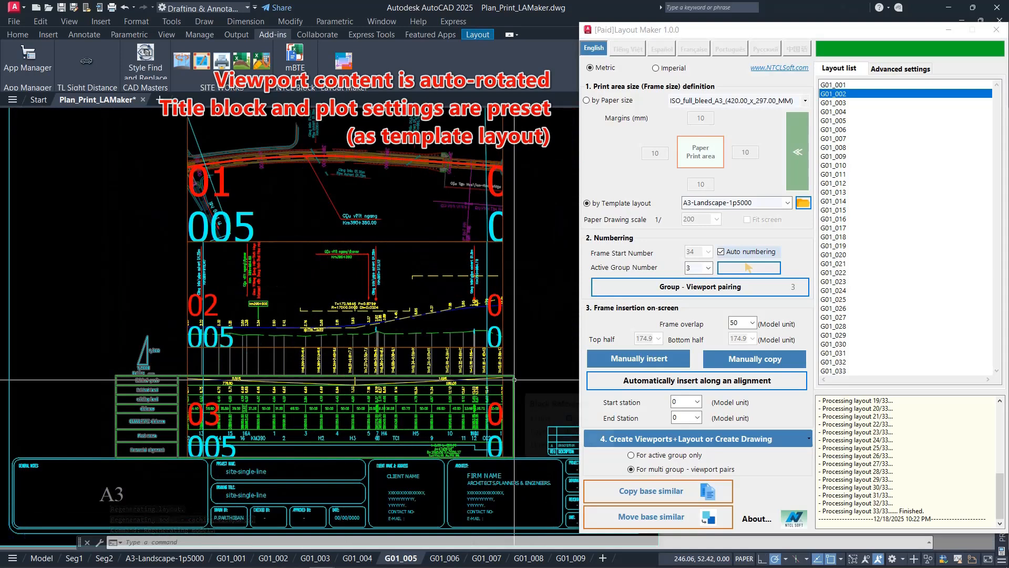
scroll(514, 379, "down", 3)
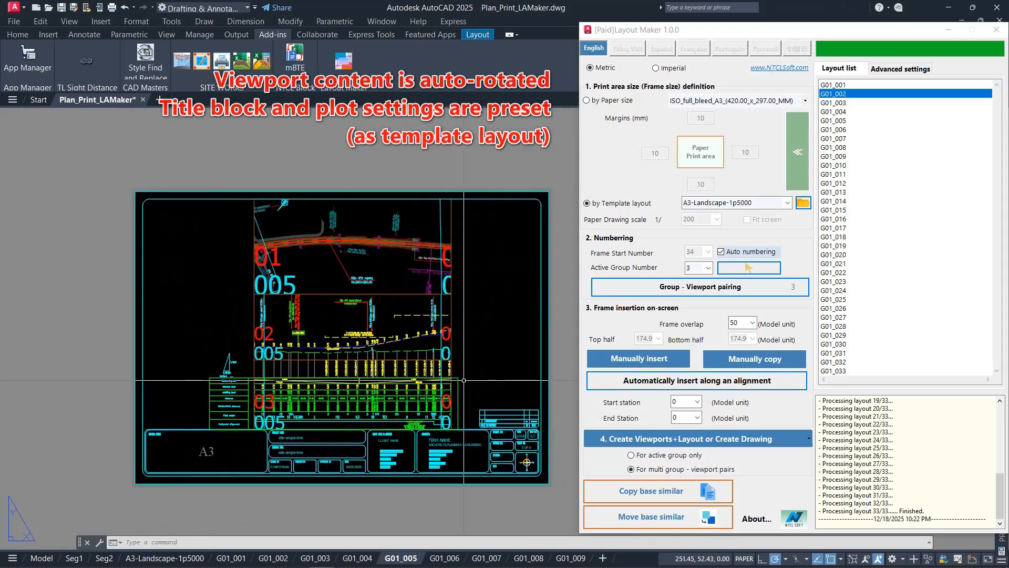
Create a single layout containing all frame sets for the multi-group viewport pairs.
left_click(803, 441)
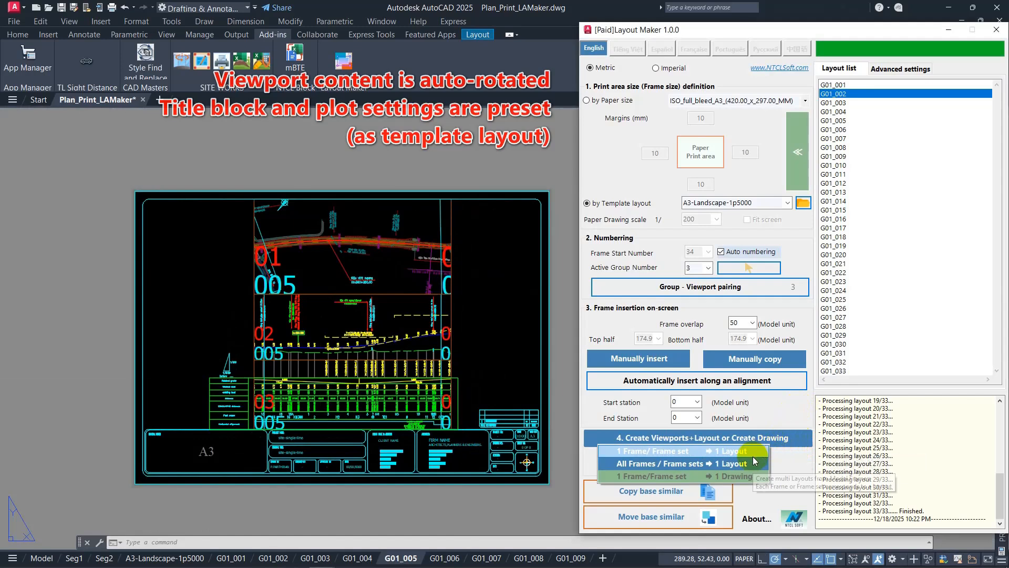
left_click(754, 462)
left_click(794, 438)
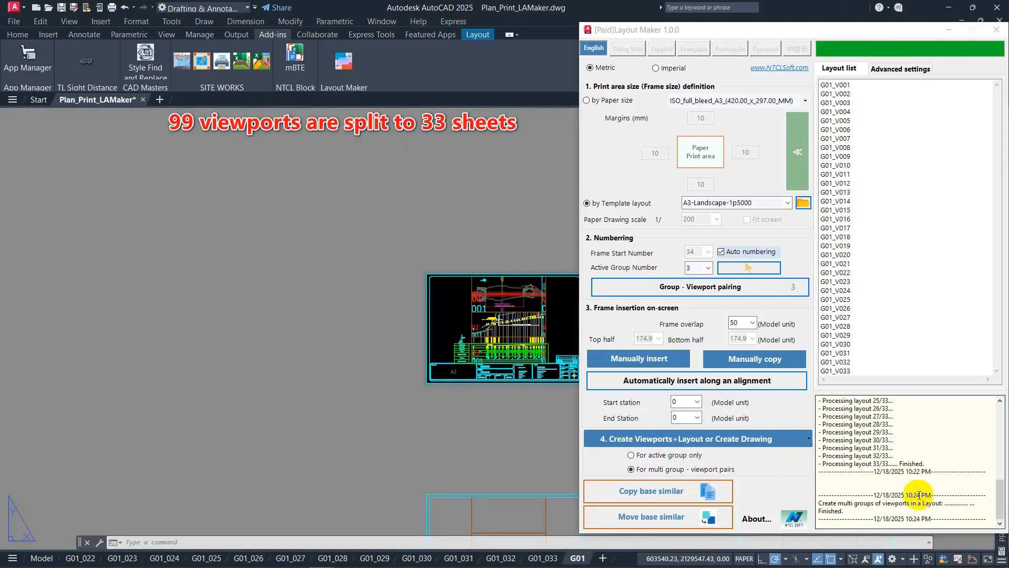
Examine the first sheet and the grid arrangement of all sheets in the G01 layout.
middle_click_drag(461, 399, 250, 360)
scroll(198, 346, "down", 4)
scroll(236, 338, "up", 2)
scroll(236, 338, "up", 6)
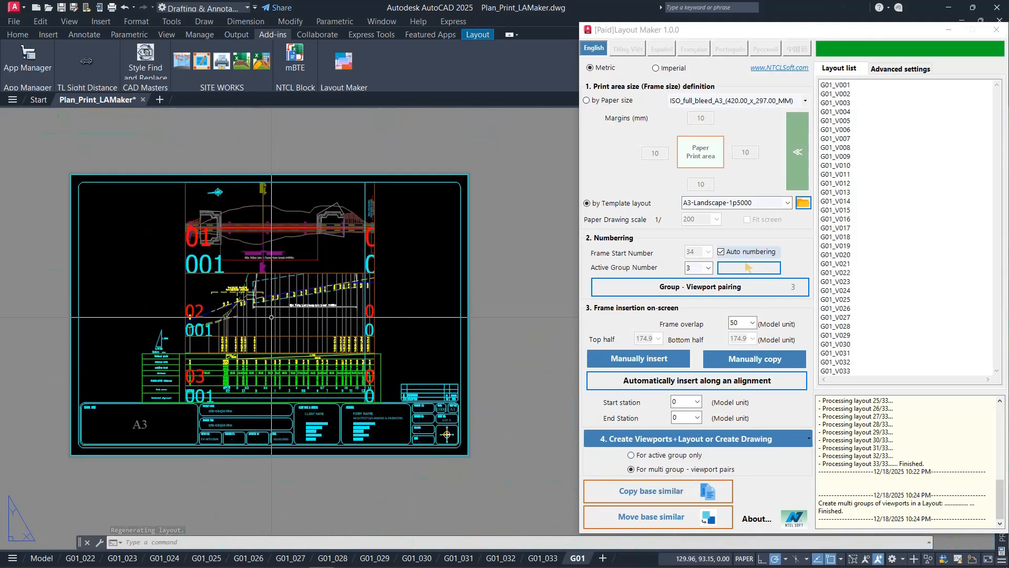
scroll(272, 317, "down", 8)
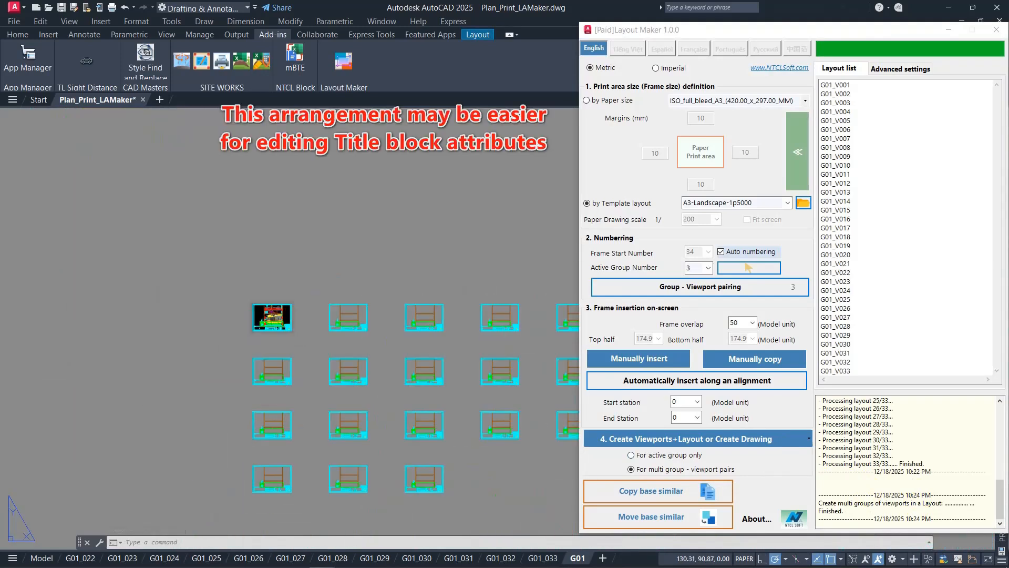
middle_click_drag(402, 363, 268, 338)
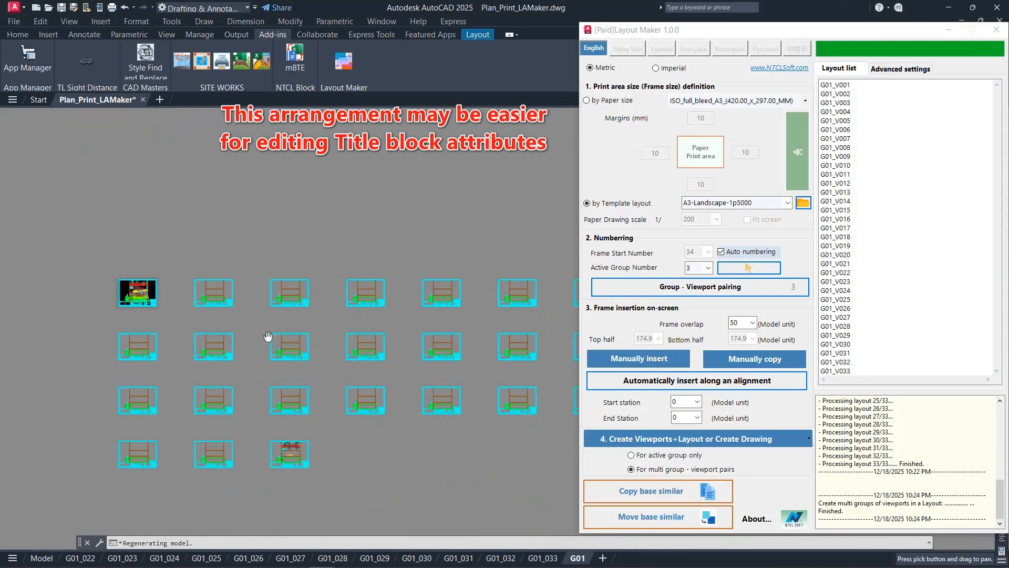
scroll(360, 392, "down", 3)
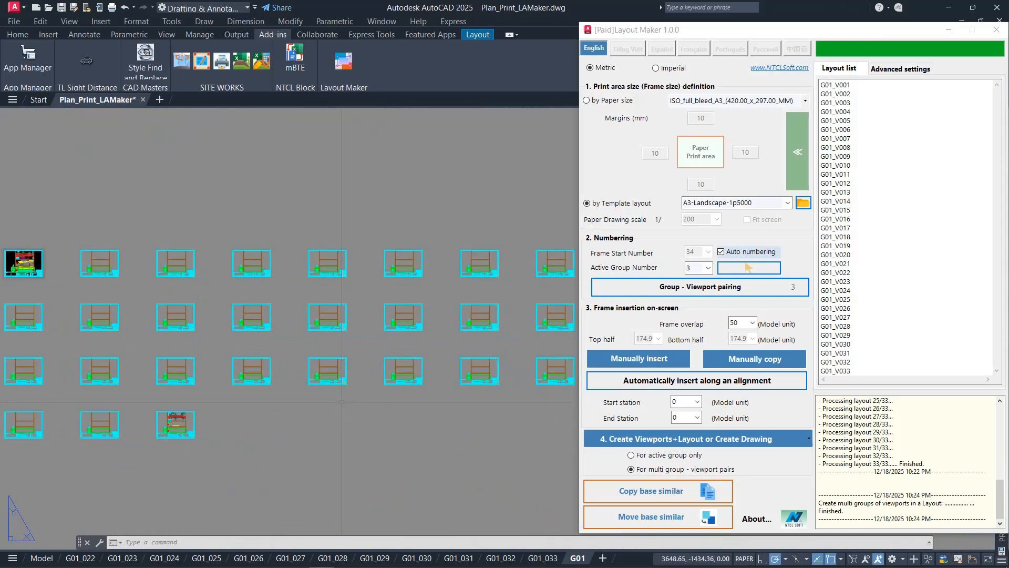
middle_click_drag(360, 391, 322, 398)
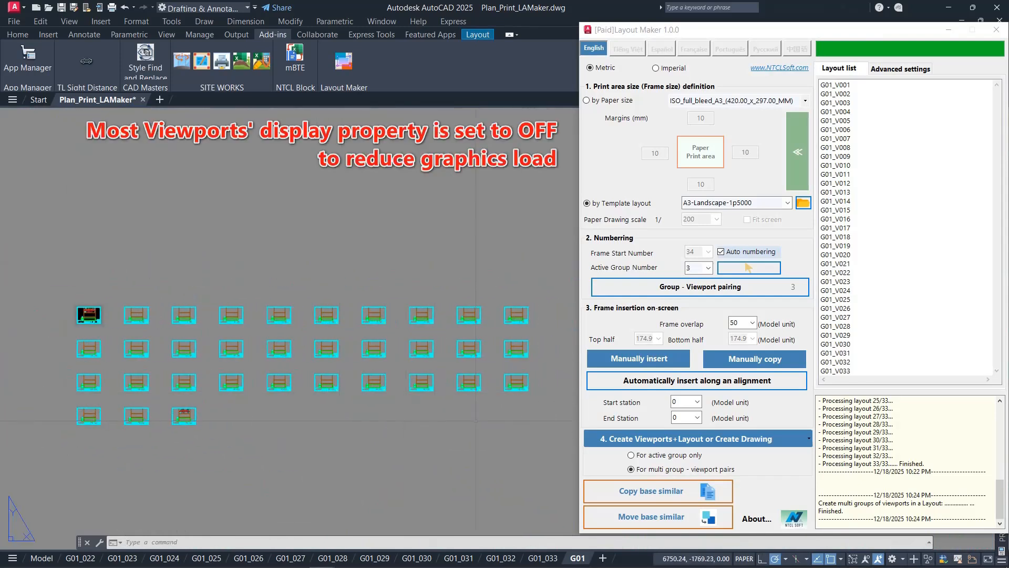
Go to sheet G01_V014 in the combined layout and turn on the object display of its viewports.
left_click(837, 201)
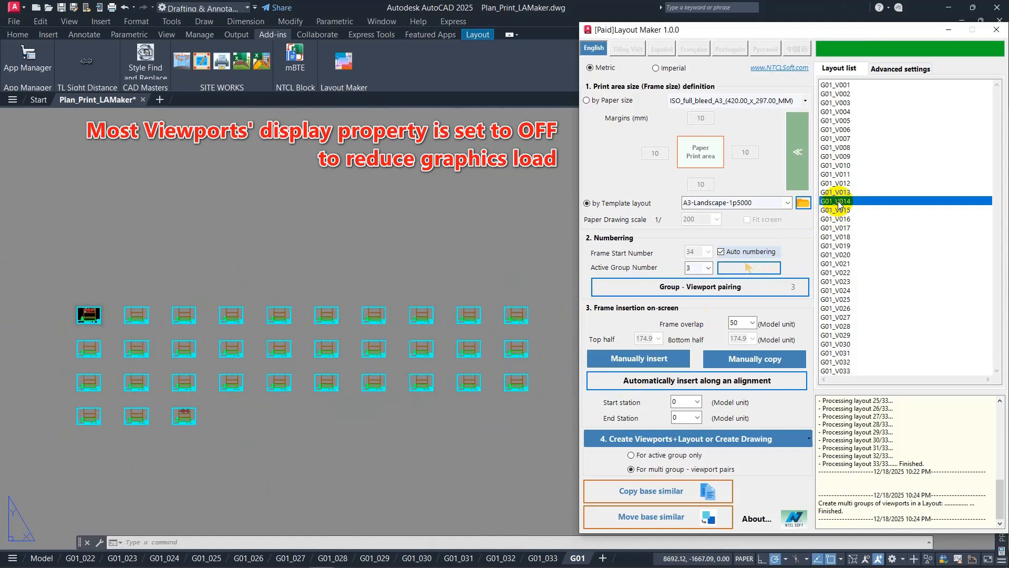
double_click(874, 202)
left_click(521, 349)
left_click(480, 279)
right_click(478, 278)
mouse_move(497, 292)
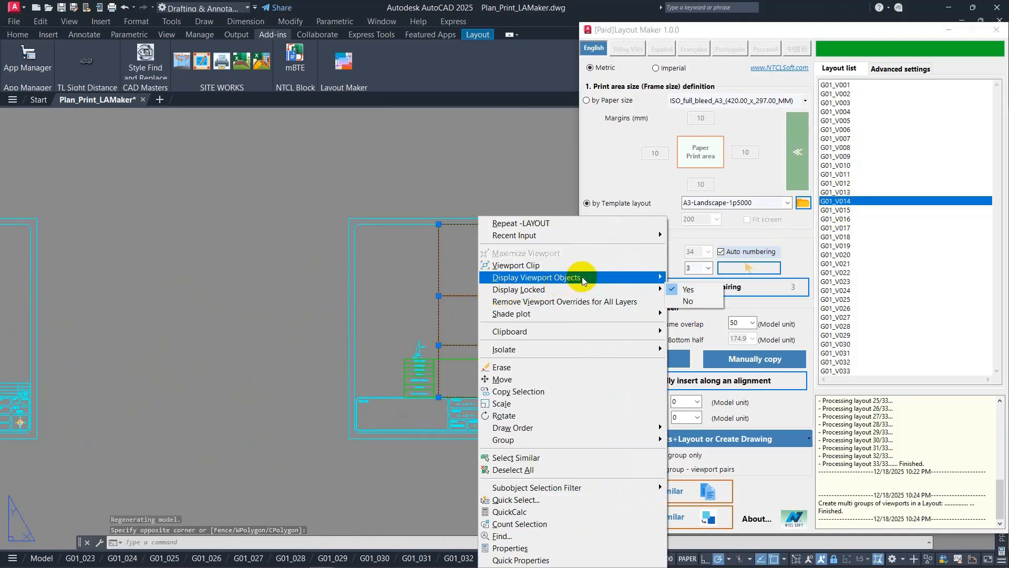
left_click(683, 279)
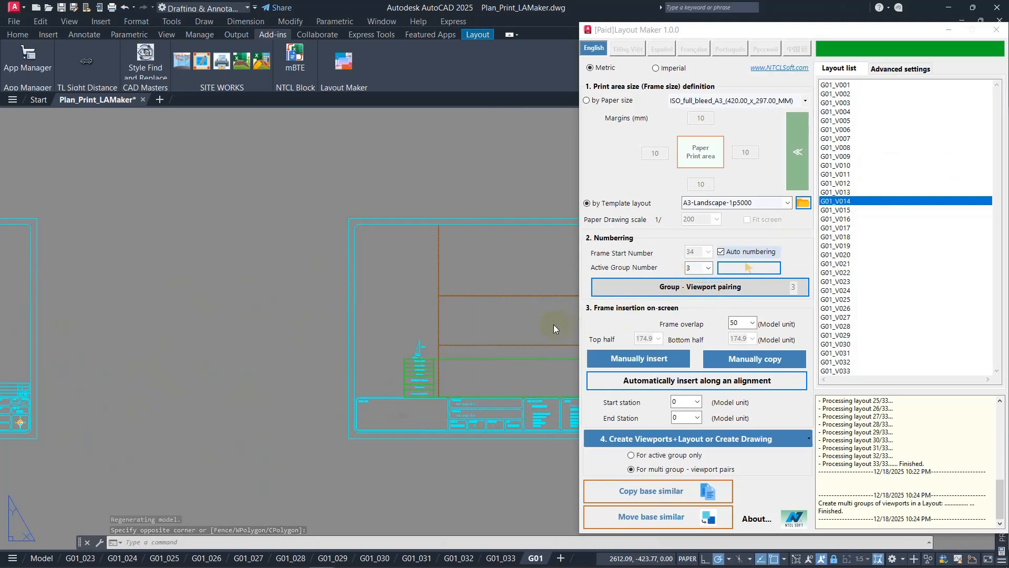
middle_click_drag(538, 328, 359, 311)
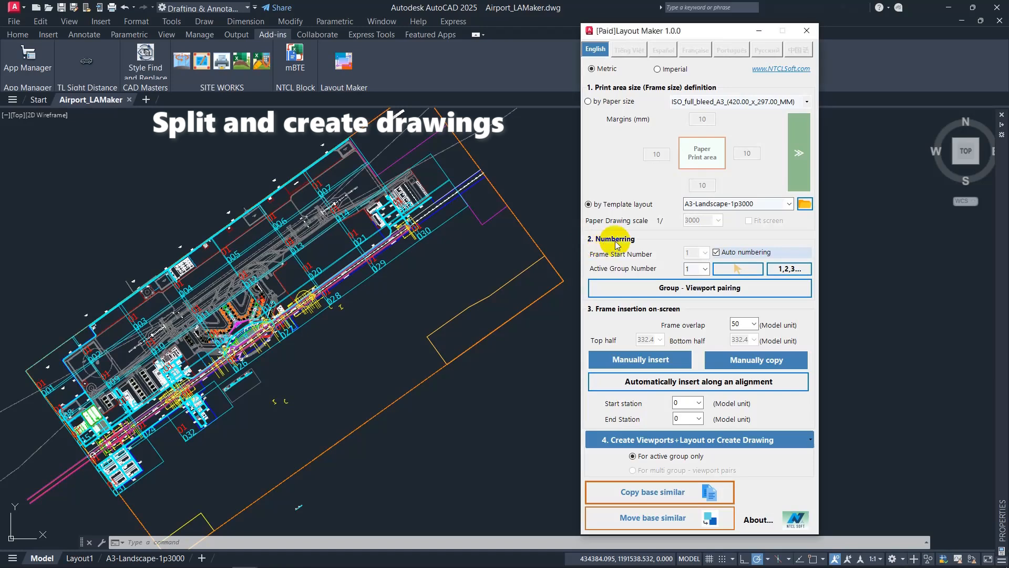
Choose the A3-Landscape-1p3000 template layout and export each airport frame to its own drawing.
left_click(789, 204)
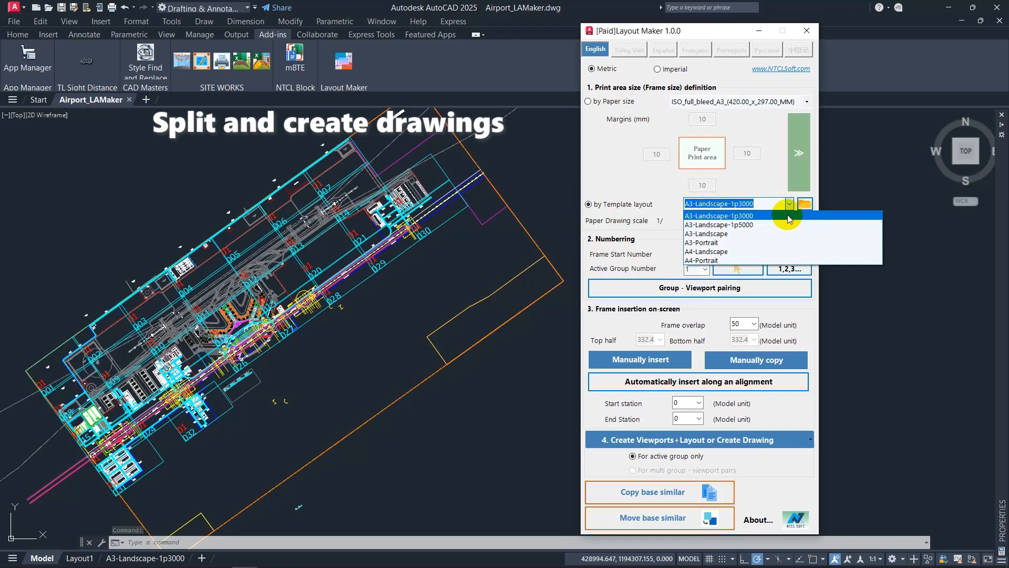
left_click(788, 219)
left_click(775, 440)
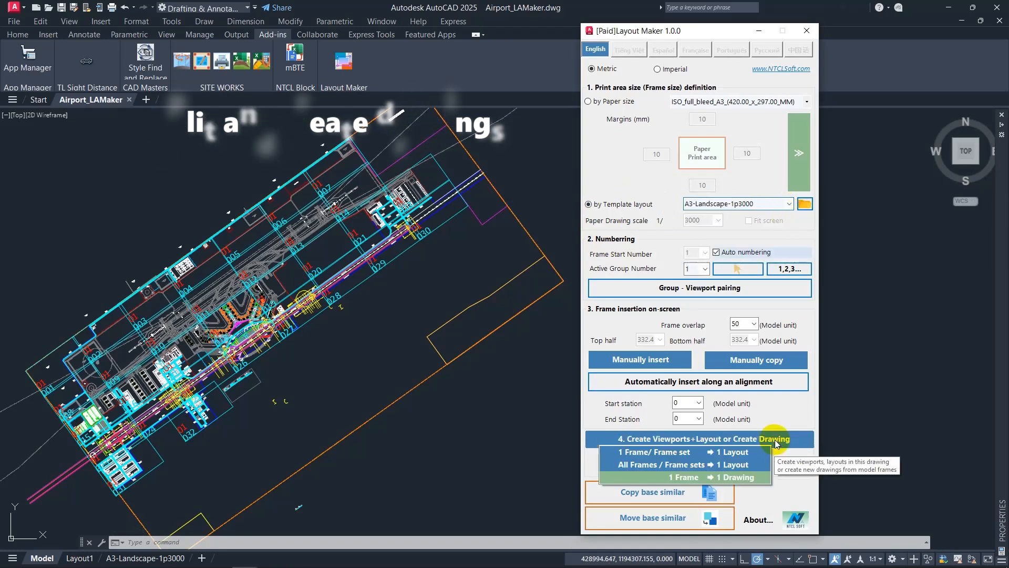
left_click(745, 478)
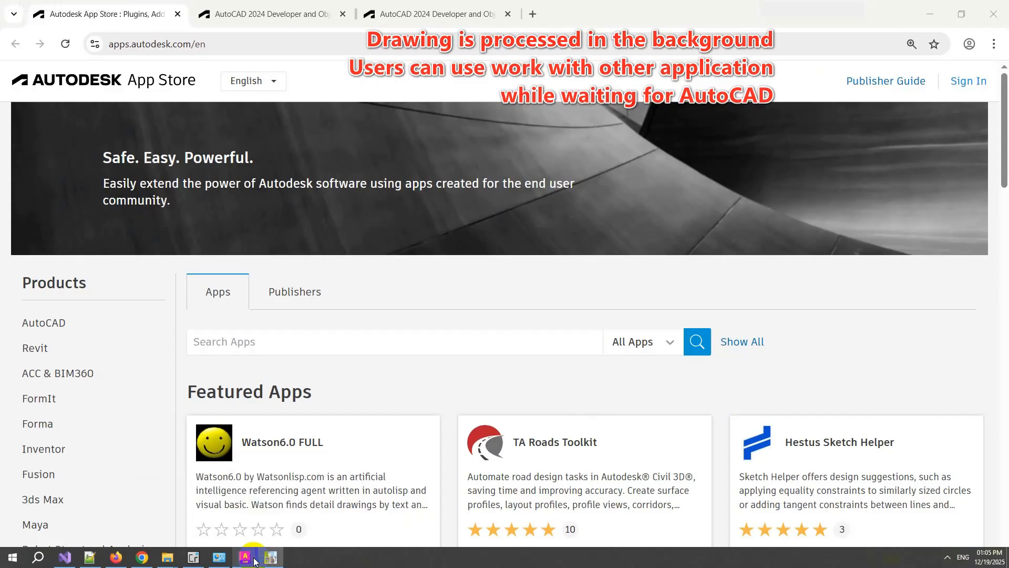
Search the Autodesk App Store for "ntcl" and browse the listed apps.
scroll(585, 114, "down", 5)
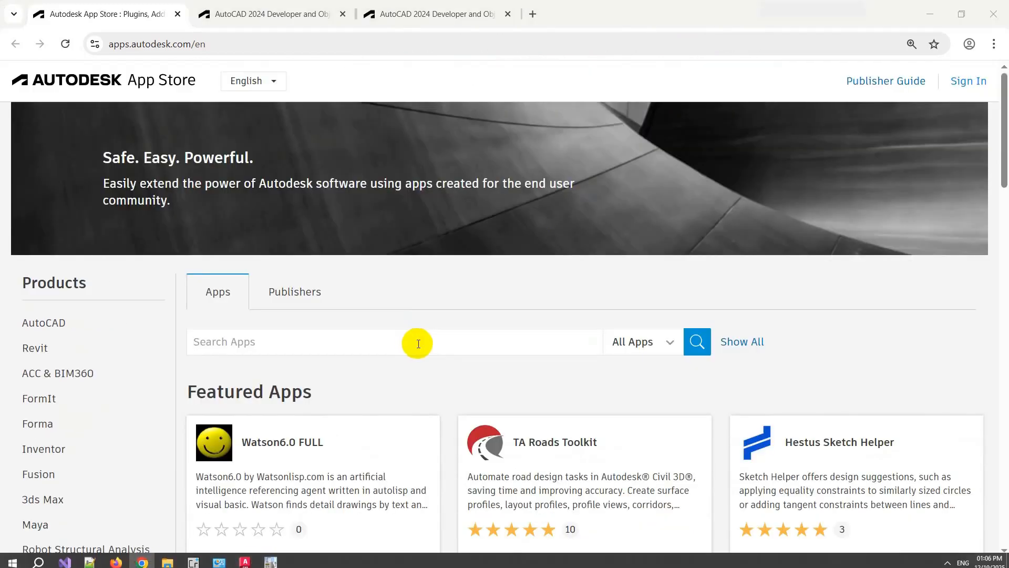
left_click(418, 344)
type("ntcl")
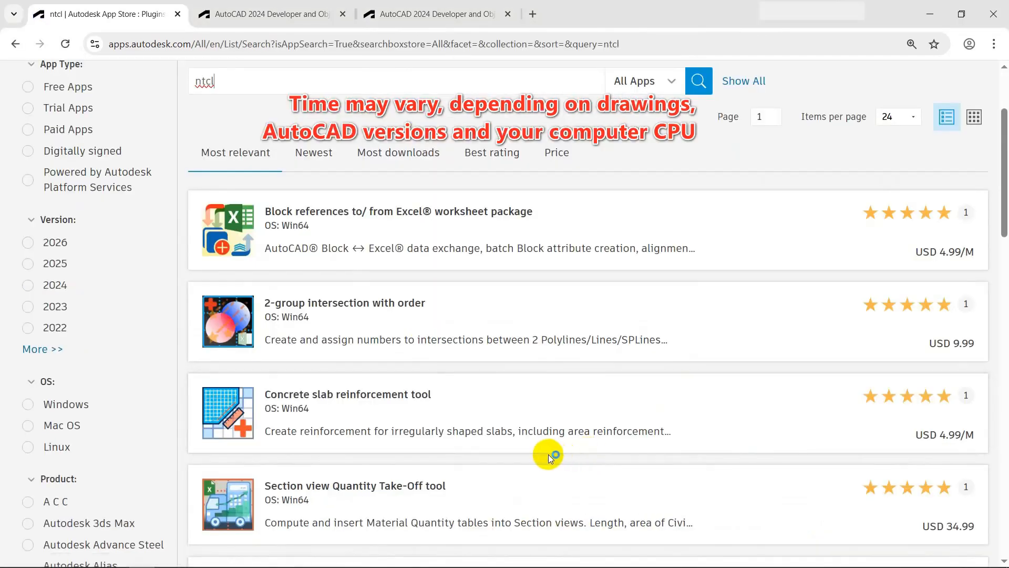
scroll(544, 456, "down", 3)
scroll(537, 453, "down", 2)
scroll(536, 451, "up", 8)
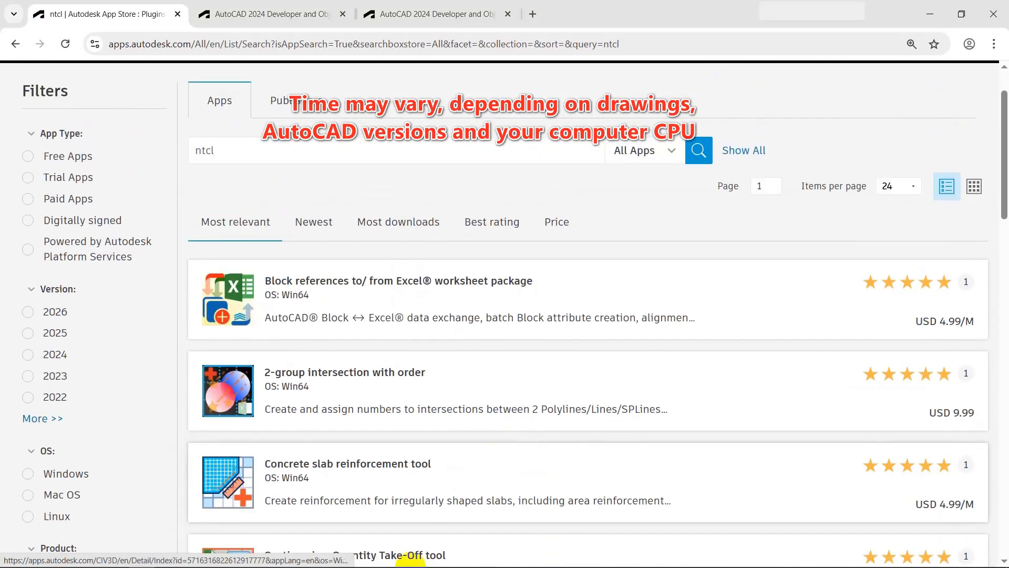
Switch back to AutoCAD and review the exported drawing files in the Documents folder.
mouse_move(250, 563)
left_click(251, 557)
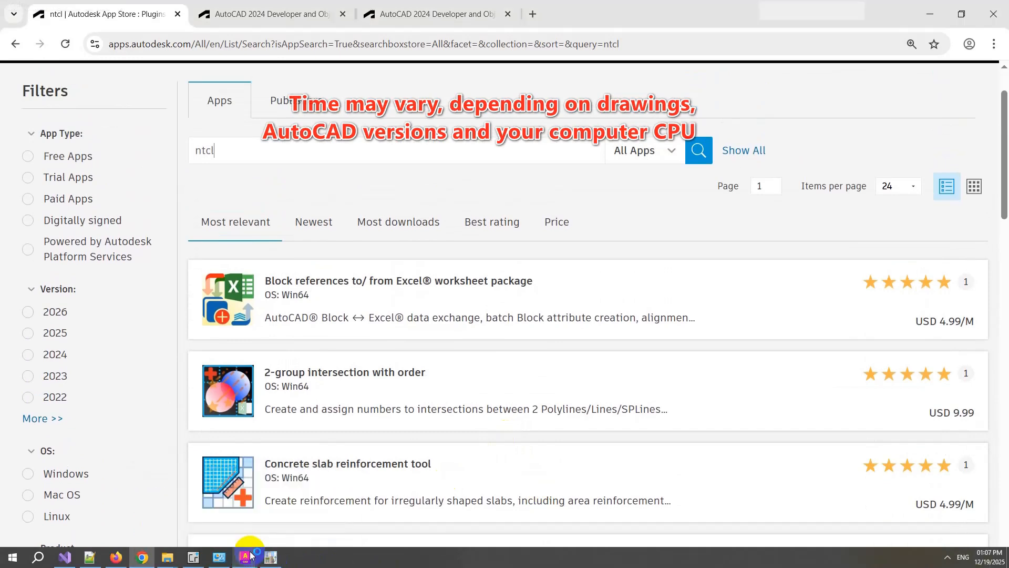
scroll(698, 235, "down", 2)
scroll(644, 207, "up", 2)
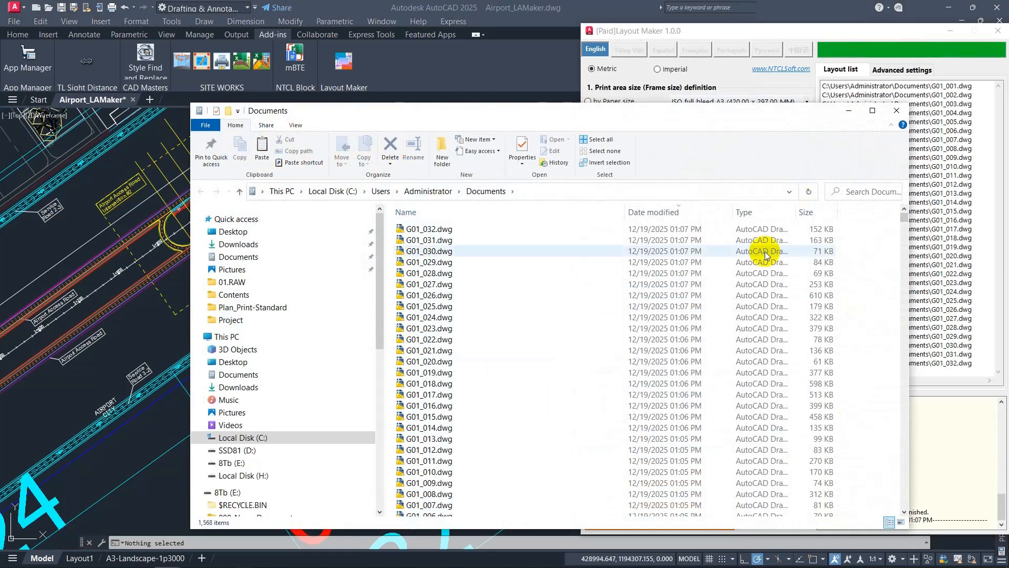
Open the exported drawings G01_002.dwg and G01_032.dwg from the layout list to check them.
left_click(946, 95)
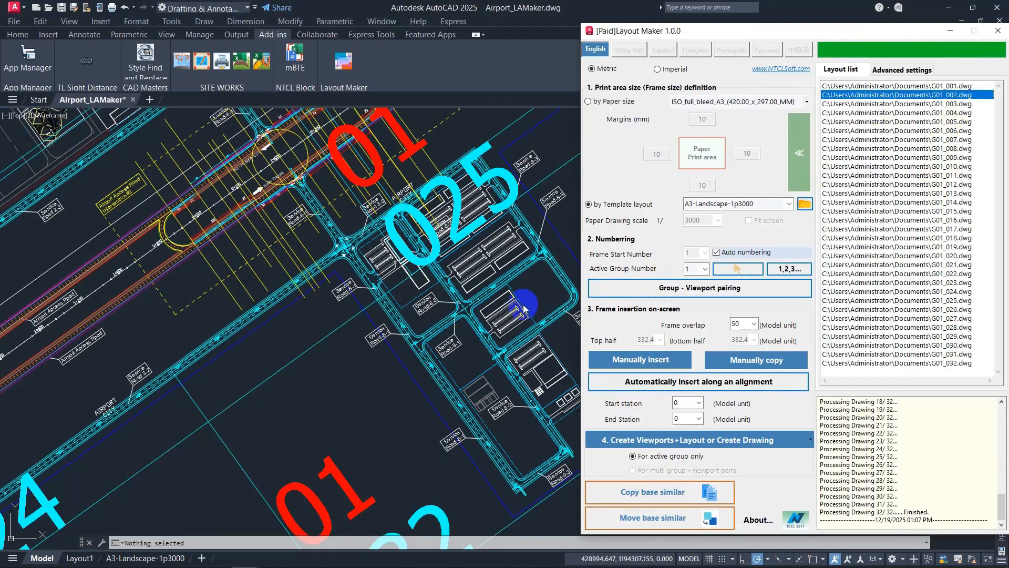
scroll(360, 317, "down", 4)
left_click(903, 362)
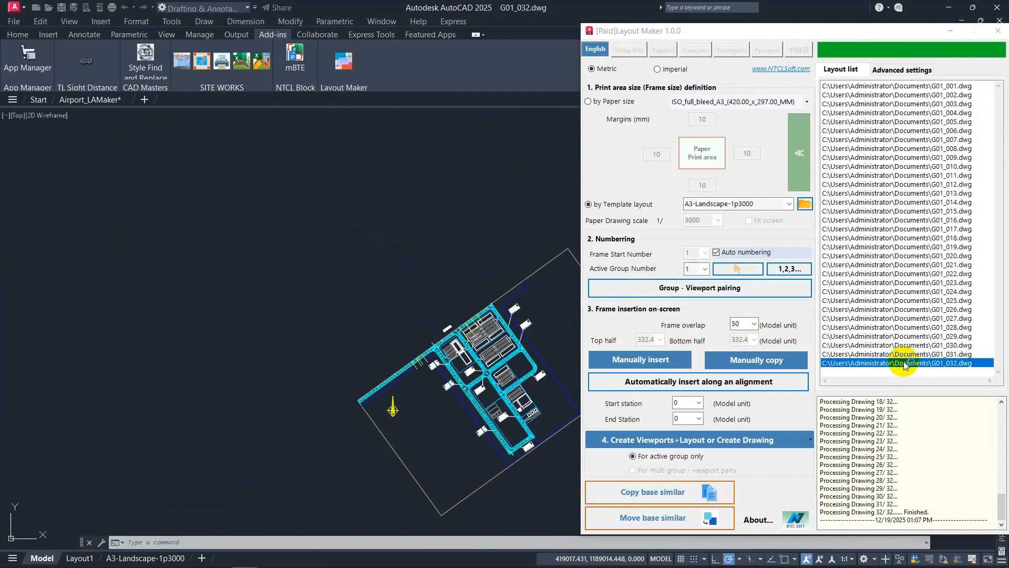
Examine the trimmed model objects of G01_032.dwg and its G01_032 print layout, returning to model space.
middle_click_drag(435, 413, 265, 333)
left_click(766, 35)
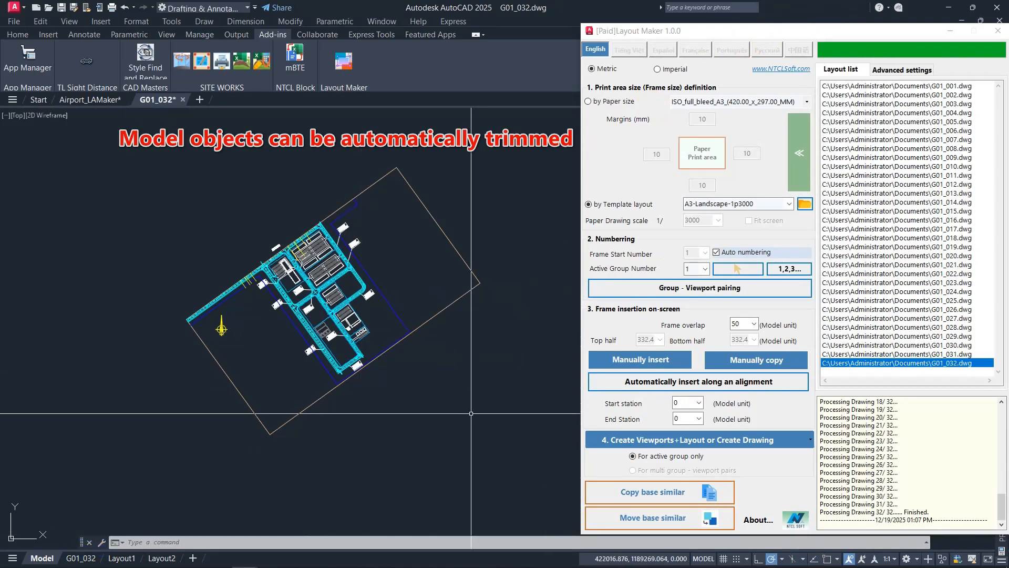
scroll(365, 337, "up", 4)
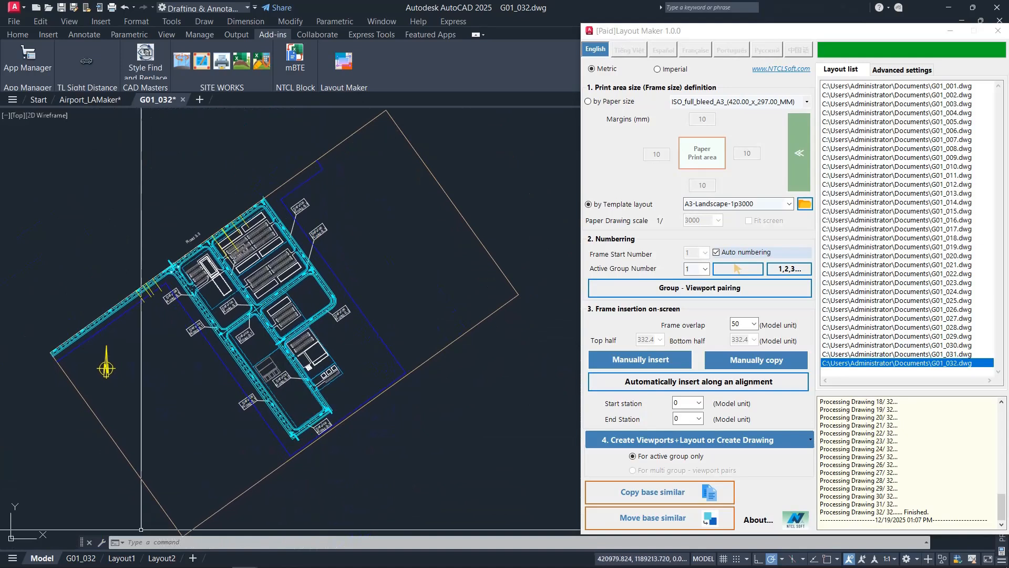
left_click(93, 559)
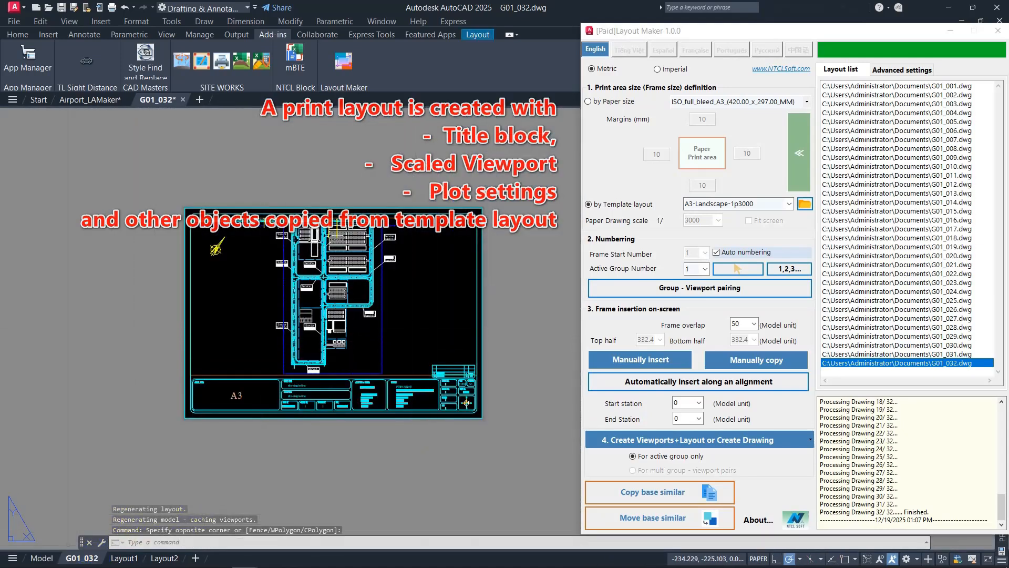
left_click(41, 558)
scroll(310, 289, "up", 5)
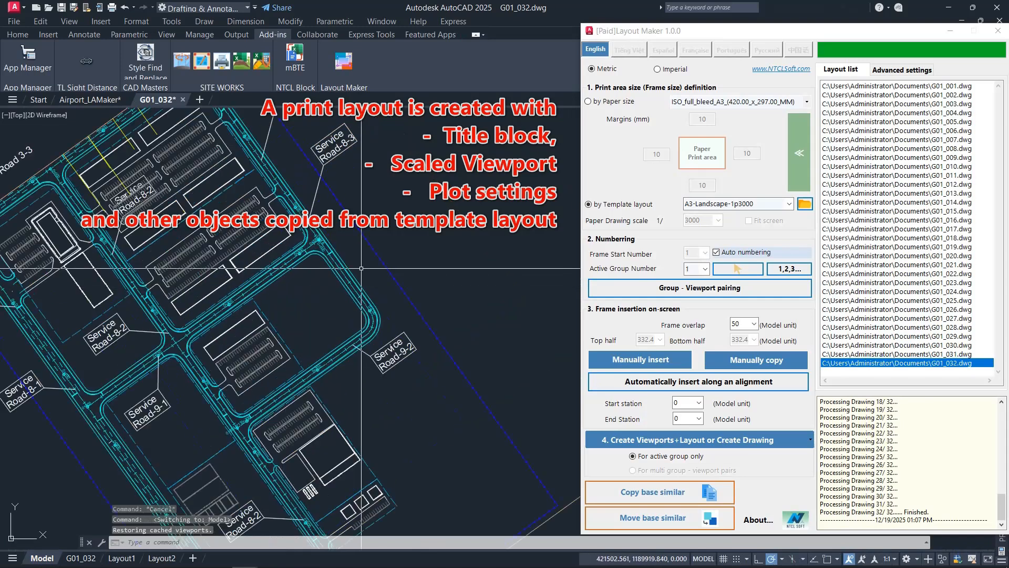
double_click(376, 271)
double_click(387, 274)
scroll(386, 280, "down", 6)
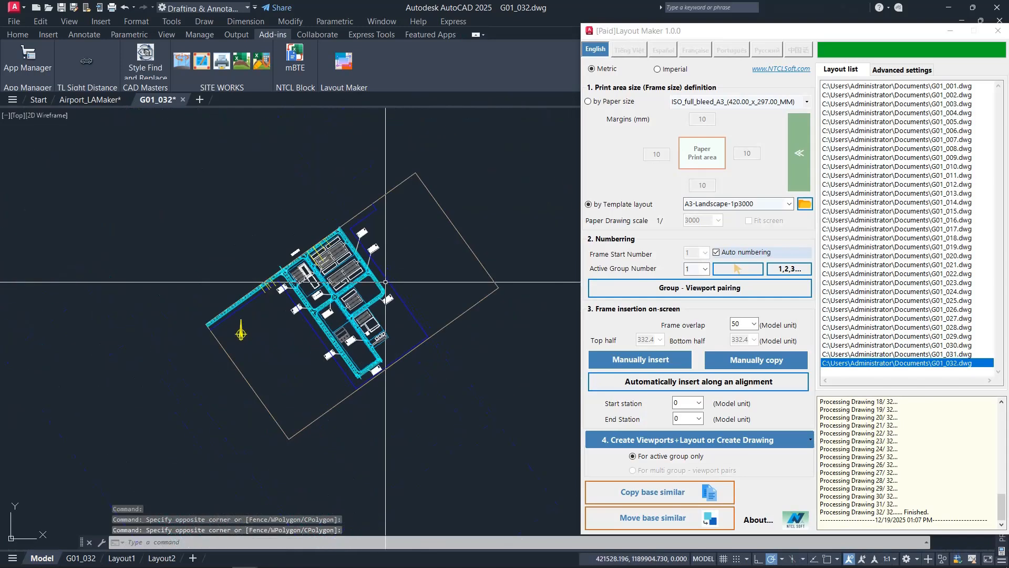
Open the exported drawings G01_011.dwg and G01_004.dwg from the layout list and inspect their model content.
double_click(860, 176)
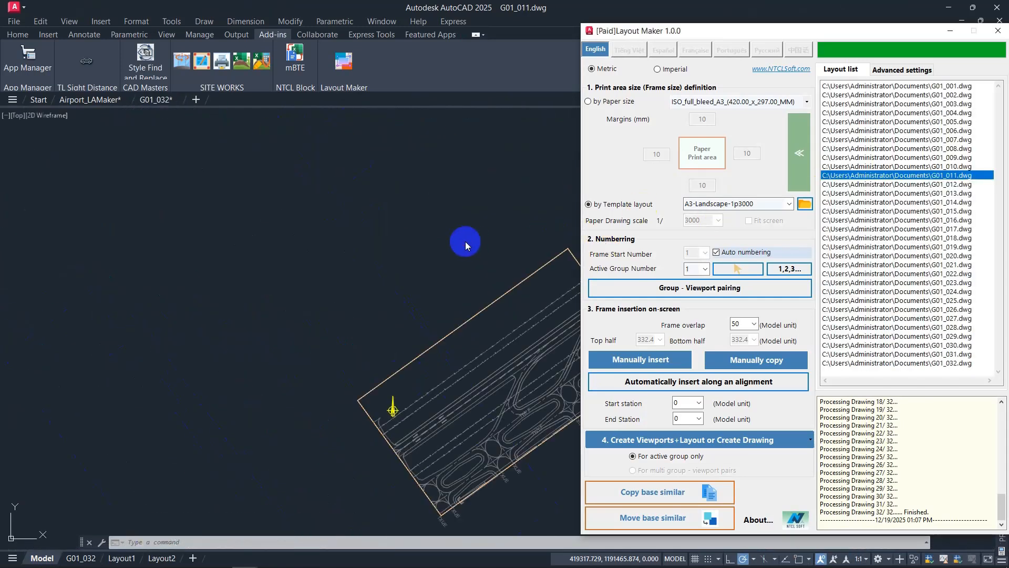
middle_click_drag(470, 308, 340, 237)
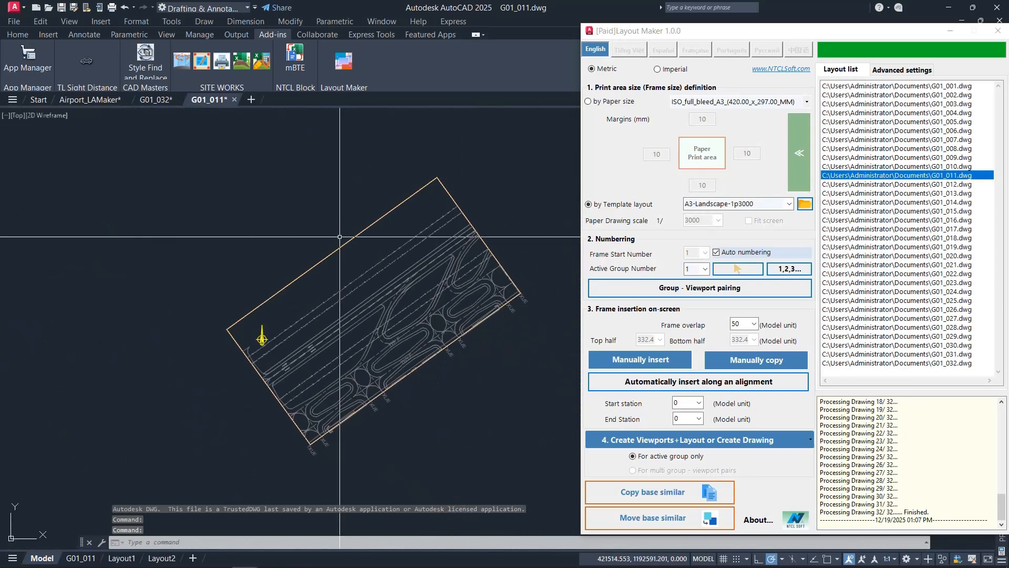
double_click(928, 112)
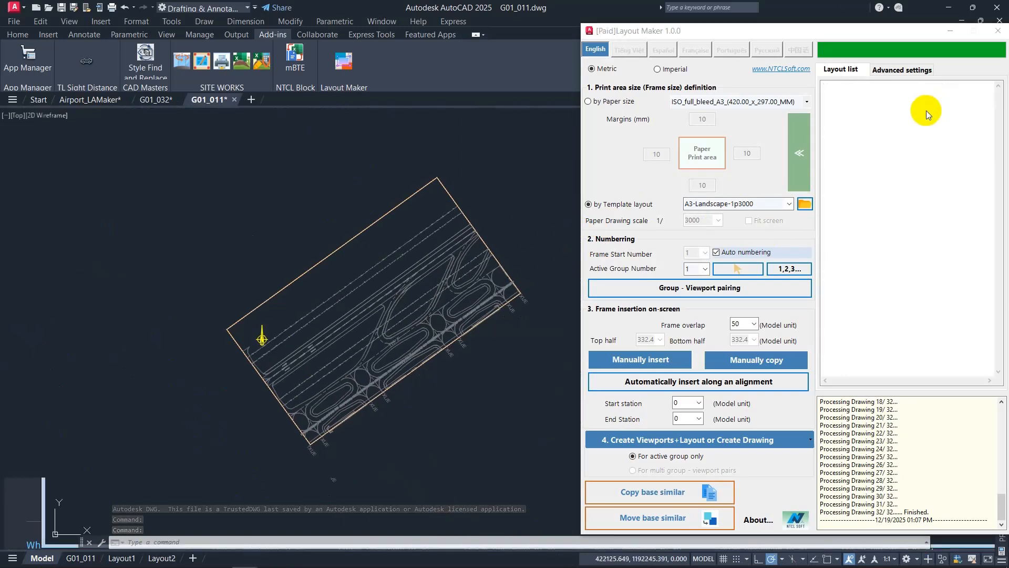
mouse_move(405, 389)
middle_mouse_down()
mouse_move(284, 290)
mouse_move(305, 291)
middle_mouse_up()
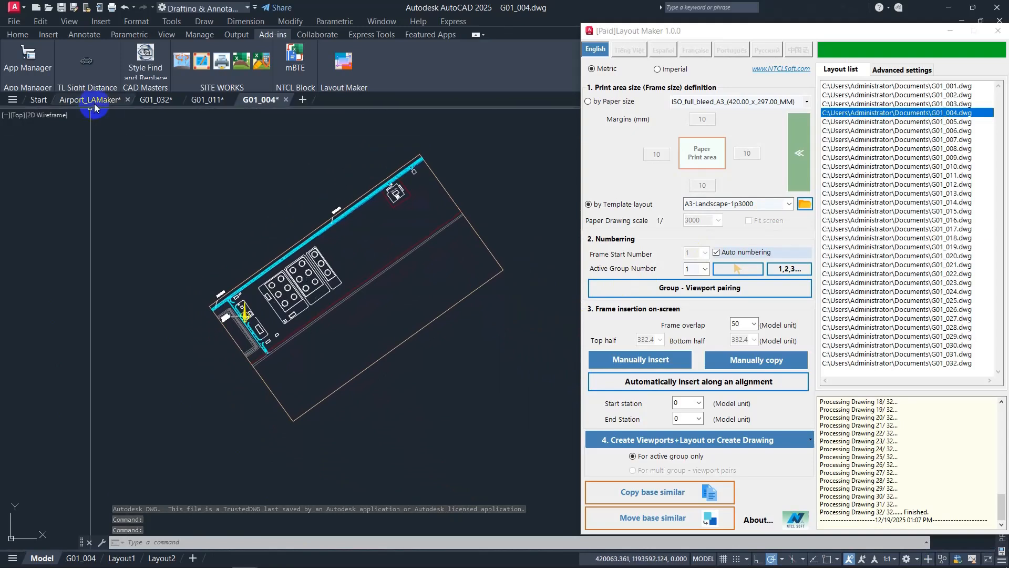
Compare frame 004 in the source drawing Airport_LAMaker with the exported drawing G01_004.
left_click(92, 100)
mouse_move(365, 237)
middle_mouse_down()
mouse_move(267, 369)
mouse_move(251, 493)
middle_mouse_up()
middle_click_drag(265, 225, 319, 270)
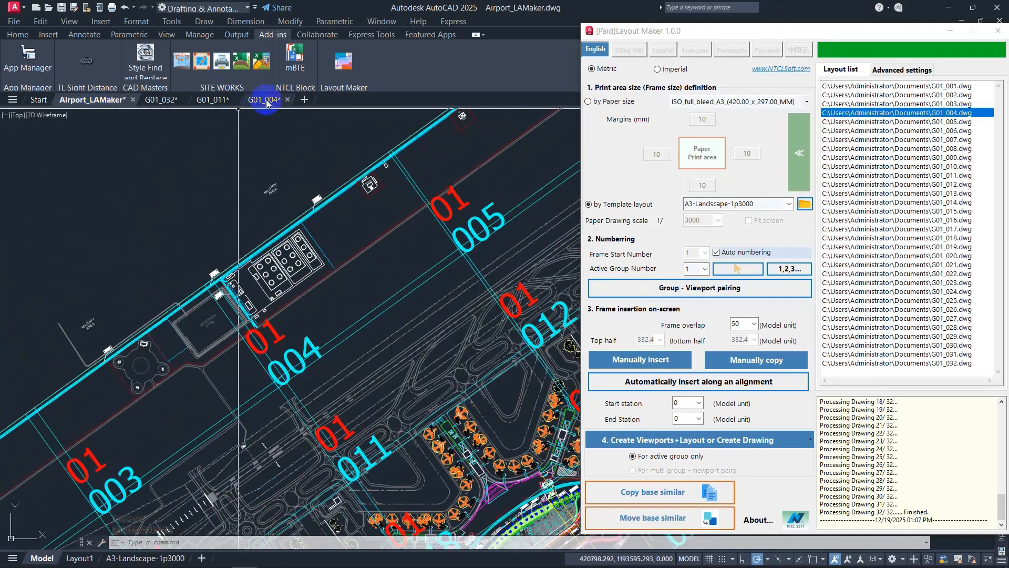
left_click(267, 102)
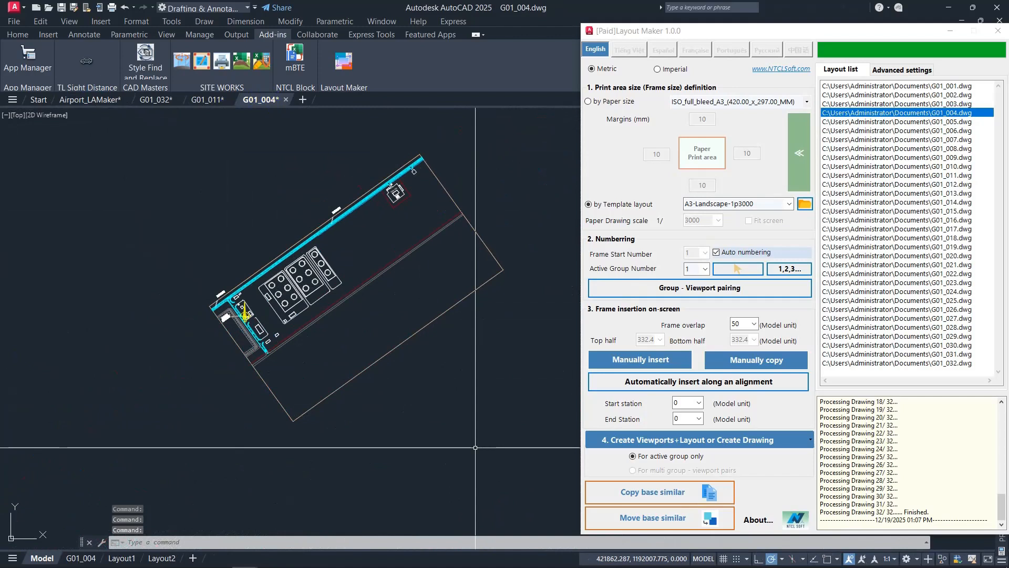